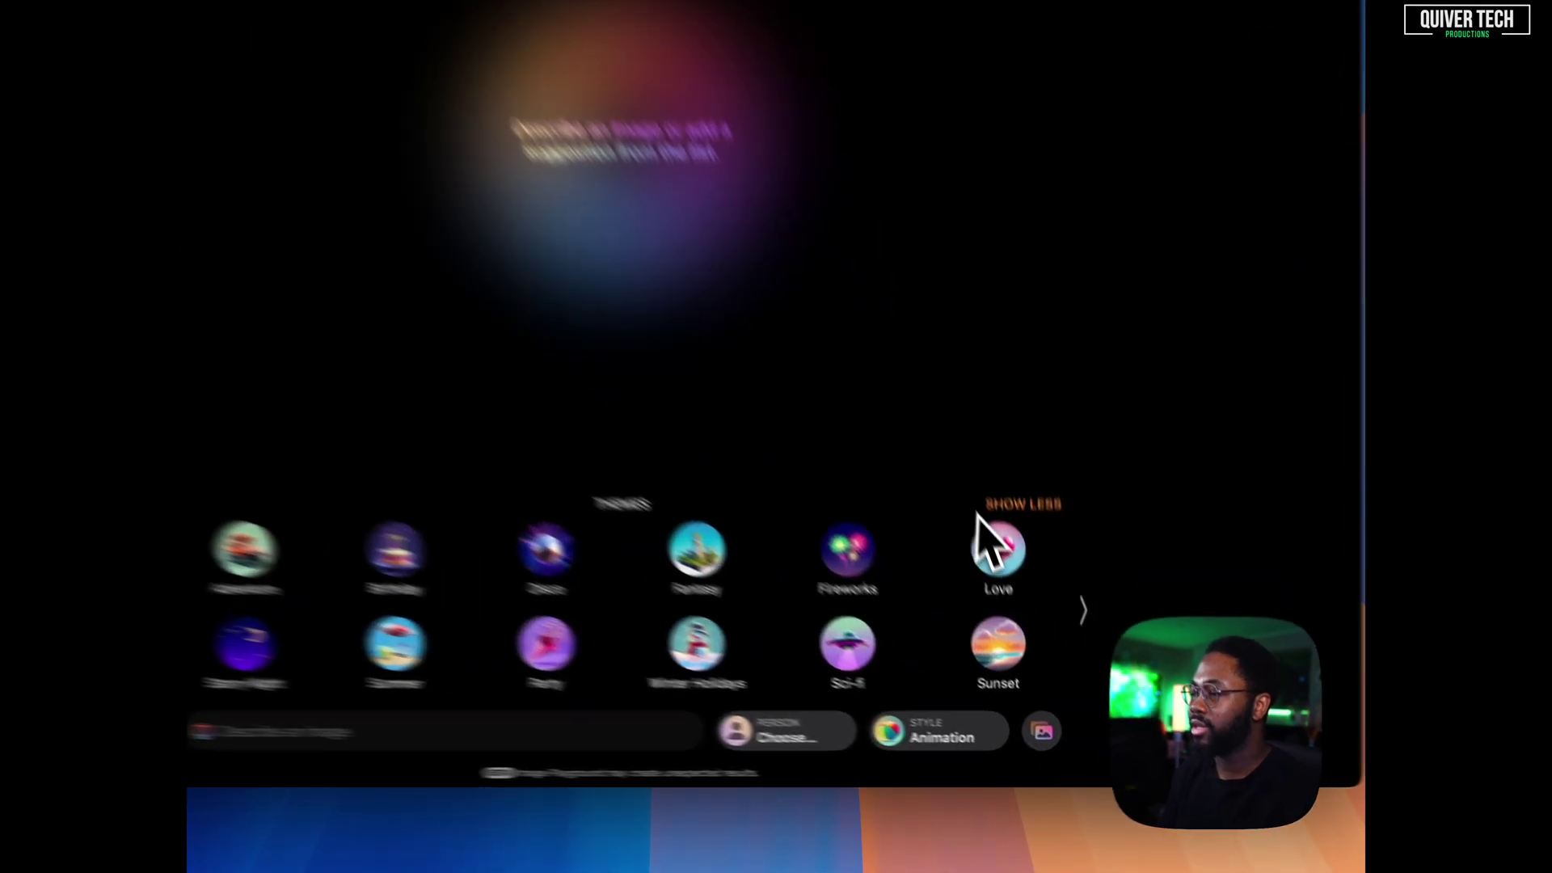
Step: Leave the themes list expanded to two rows and set the image style to Illustration
{"action": "left_click", "coordinate": [1031, 595]}
{"action": "left_click", "coordinate": [992, 522]}
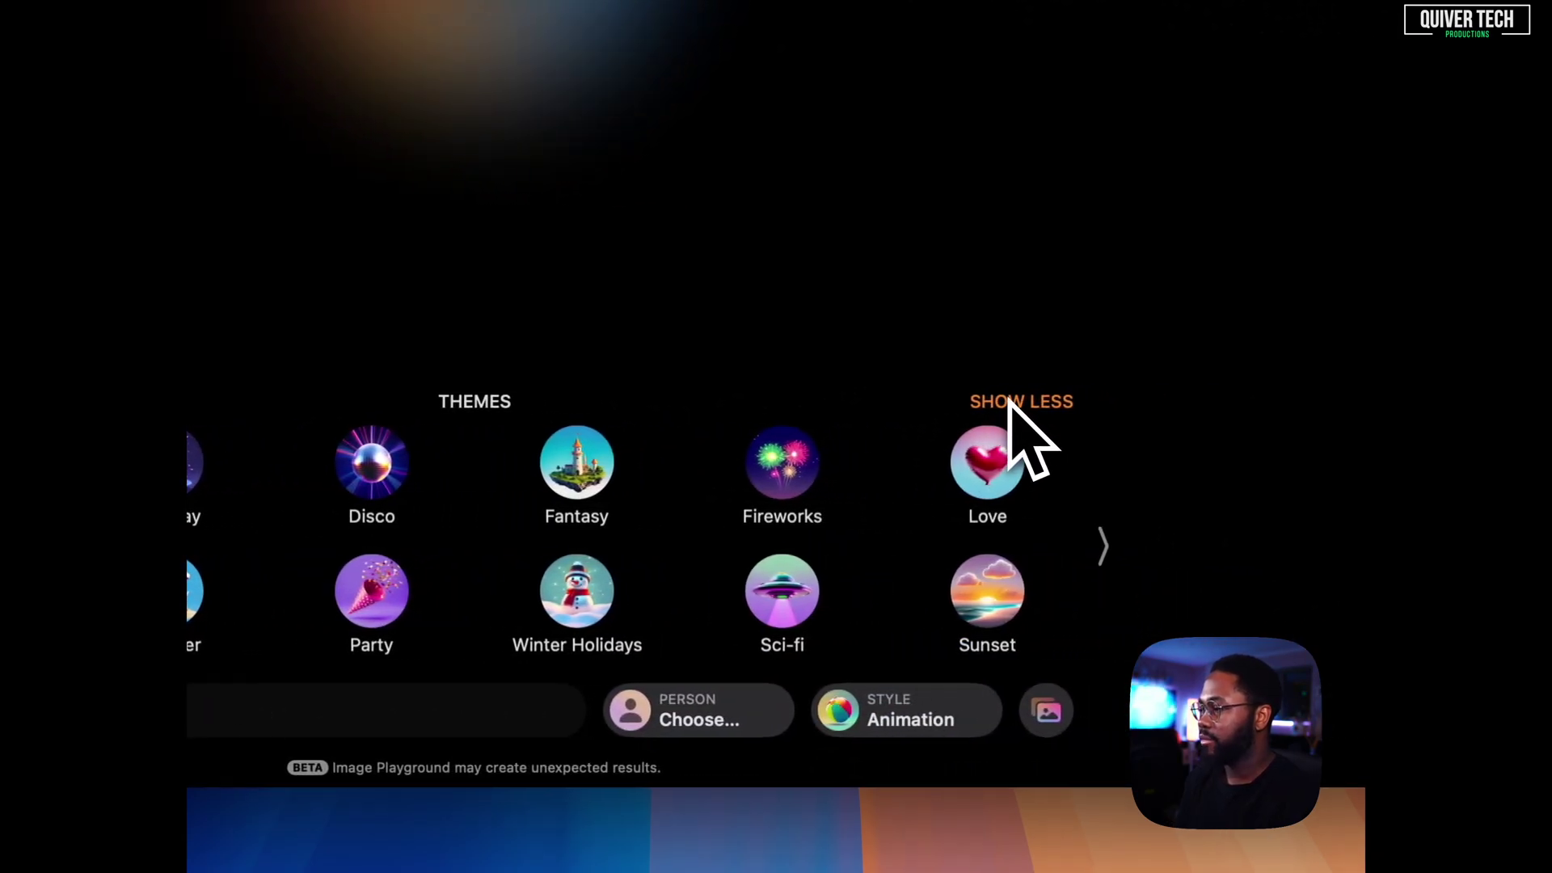
{"action": "left_click", "coordinate": [1021, 401]}
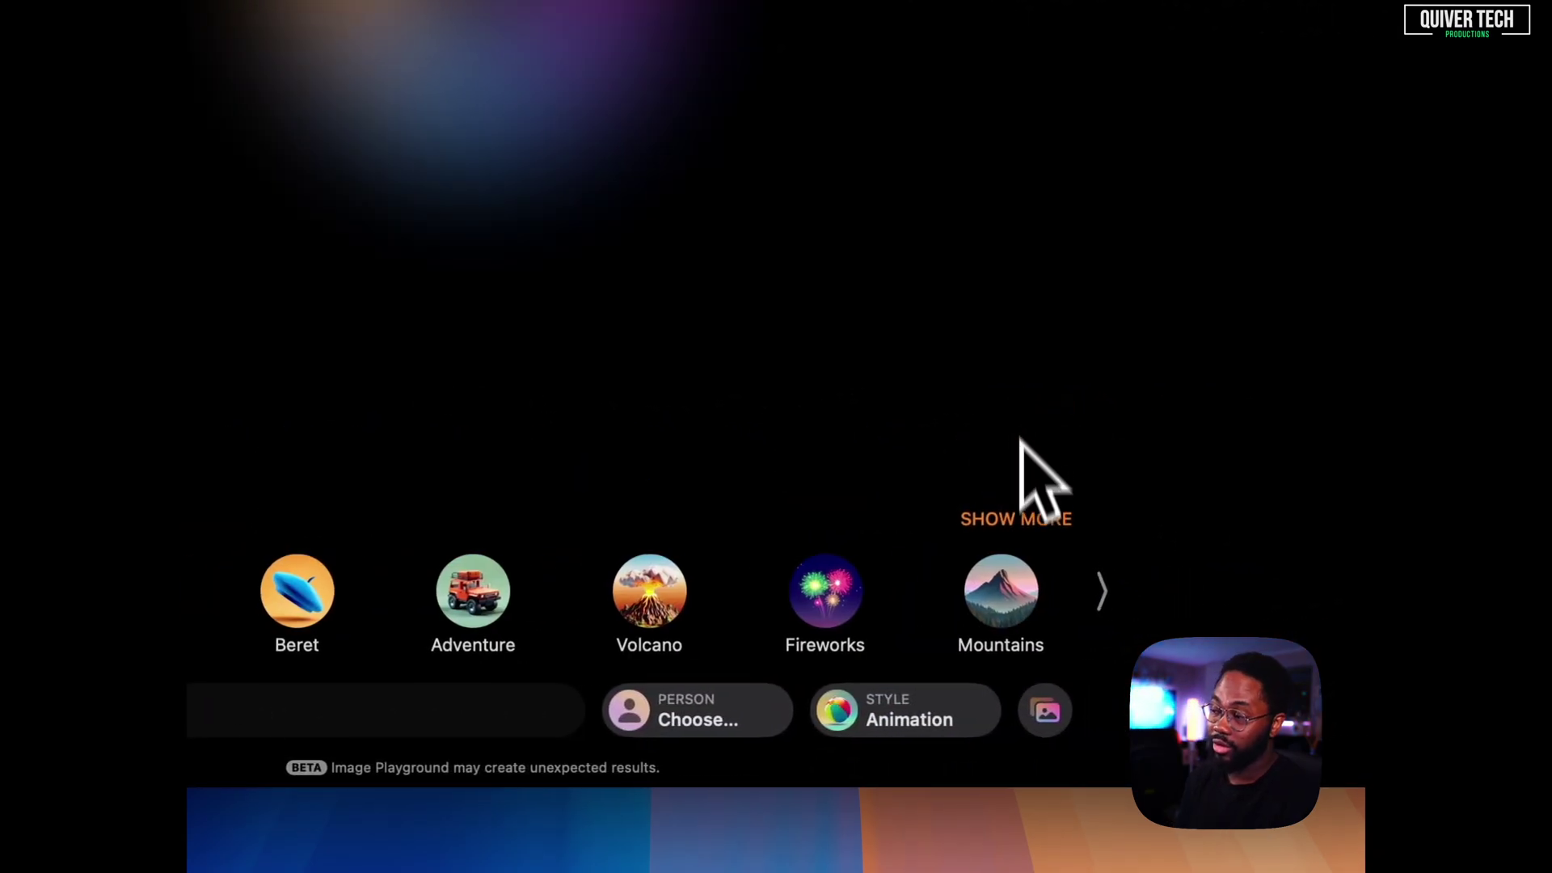
{"action": "left_click", "coordinate": [1013, 529]}
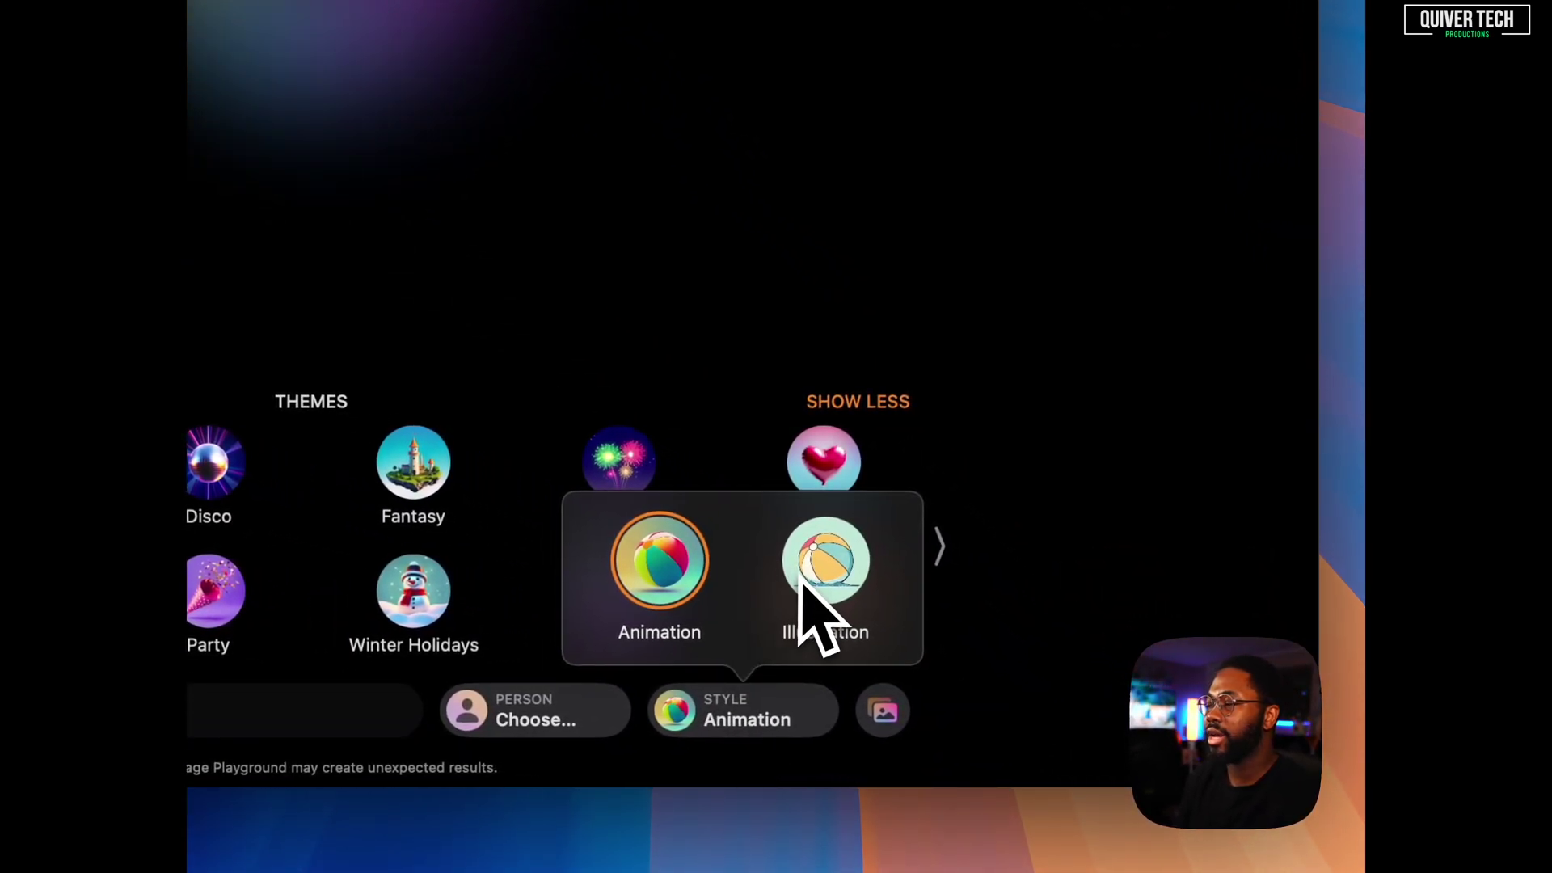
{"action": "left_click", "coordinate": [829, 598]}
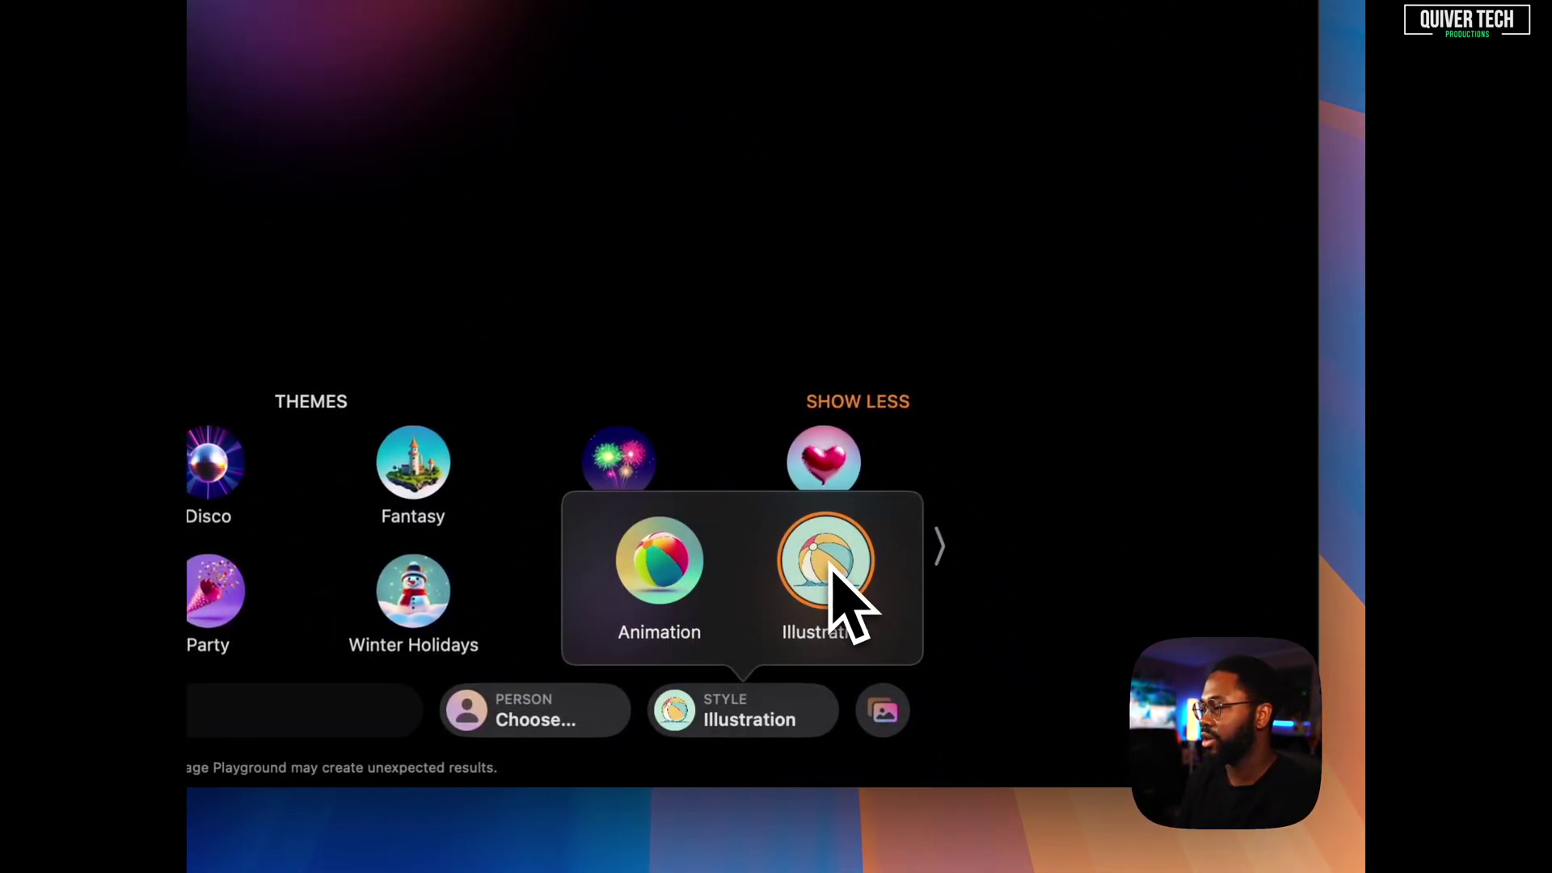
{"action": "left_click", "coordinate": [716, 288]}
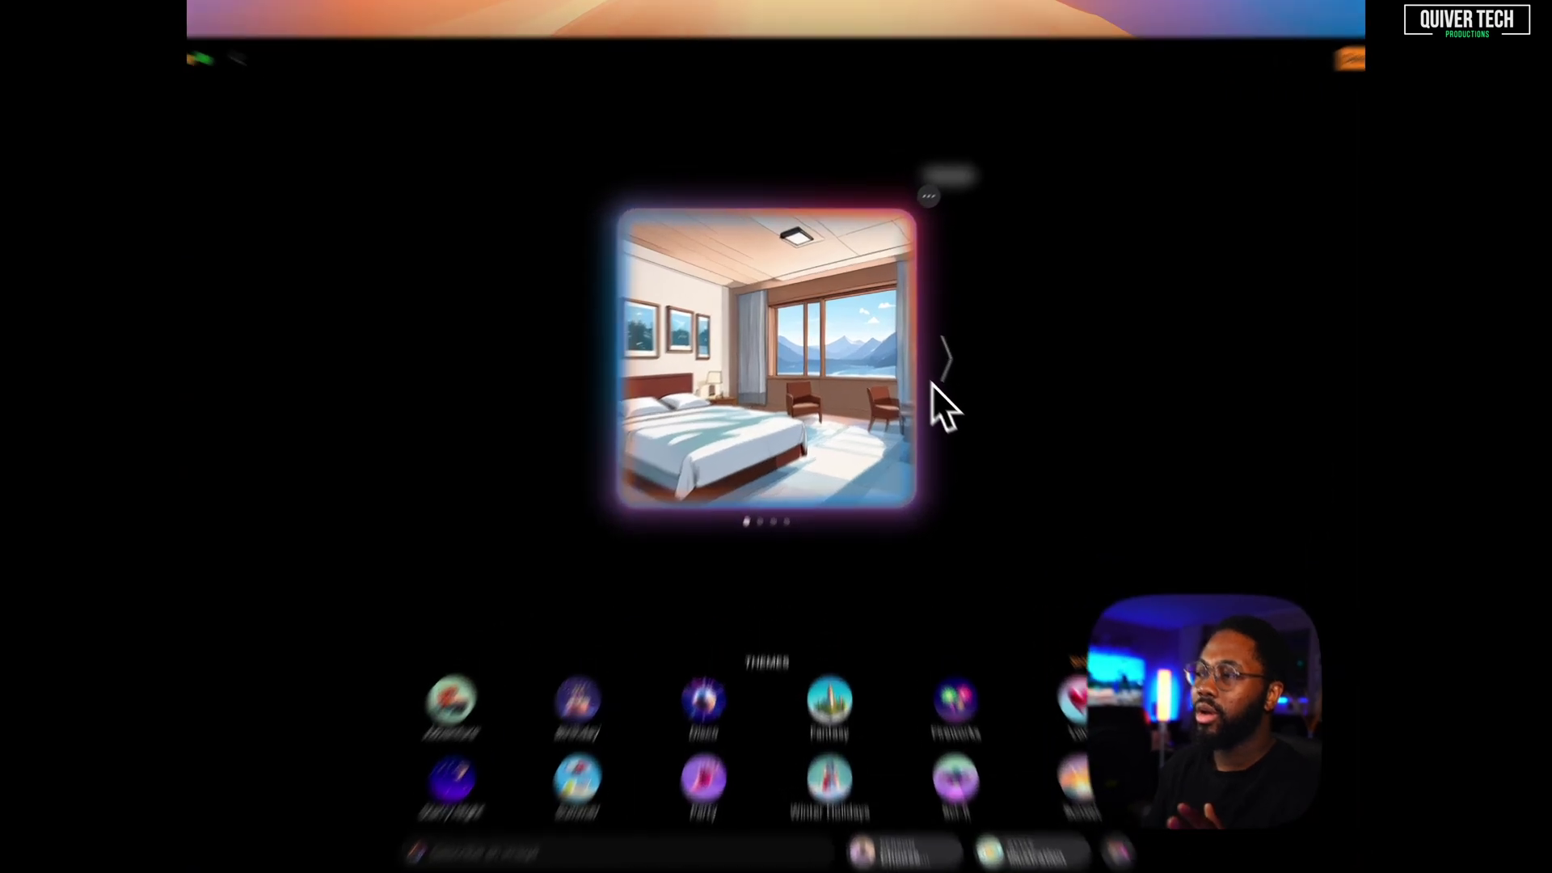
Step: Page through the four Illustration bedroom variations, then collapse back to the winter-hotel prompt bubble
{"action": "left_click", "coordinate": [922, 355]}
{"action": "left_click", "coordinate": [1028, 419]}
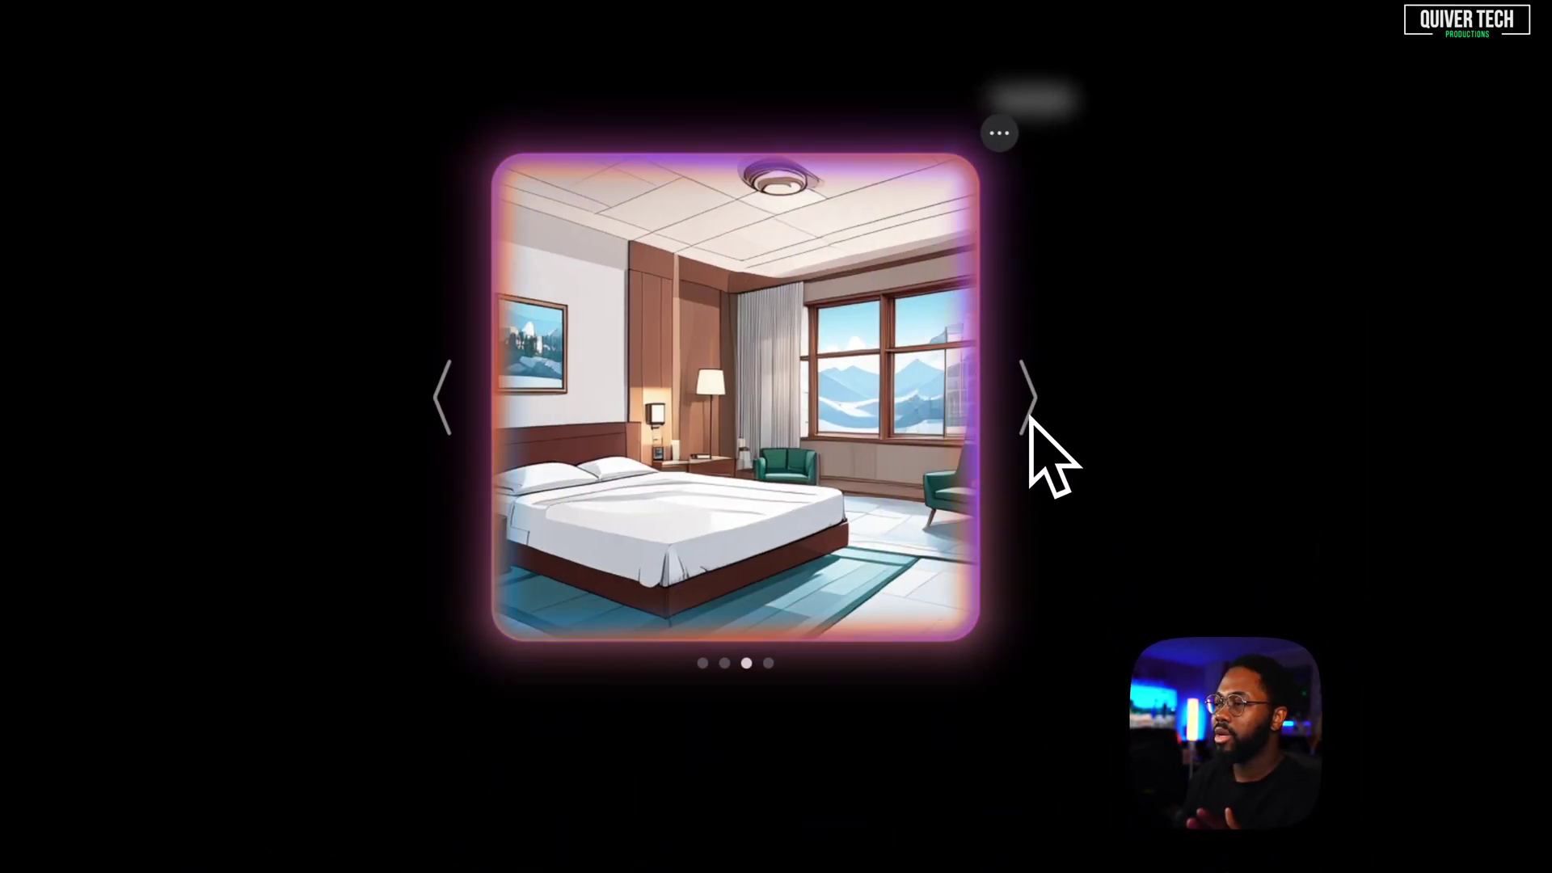
{"action": "left_click", "coordinate": [1030, 416]}
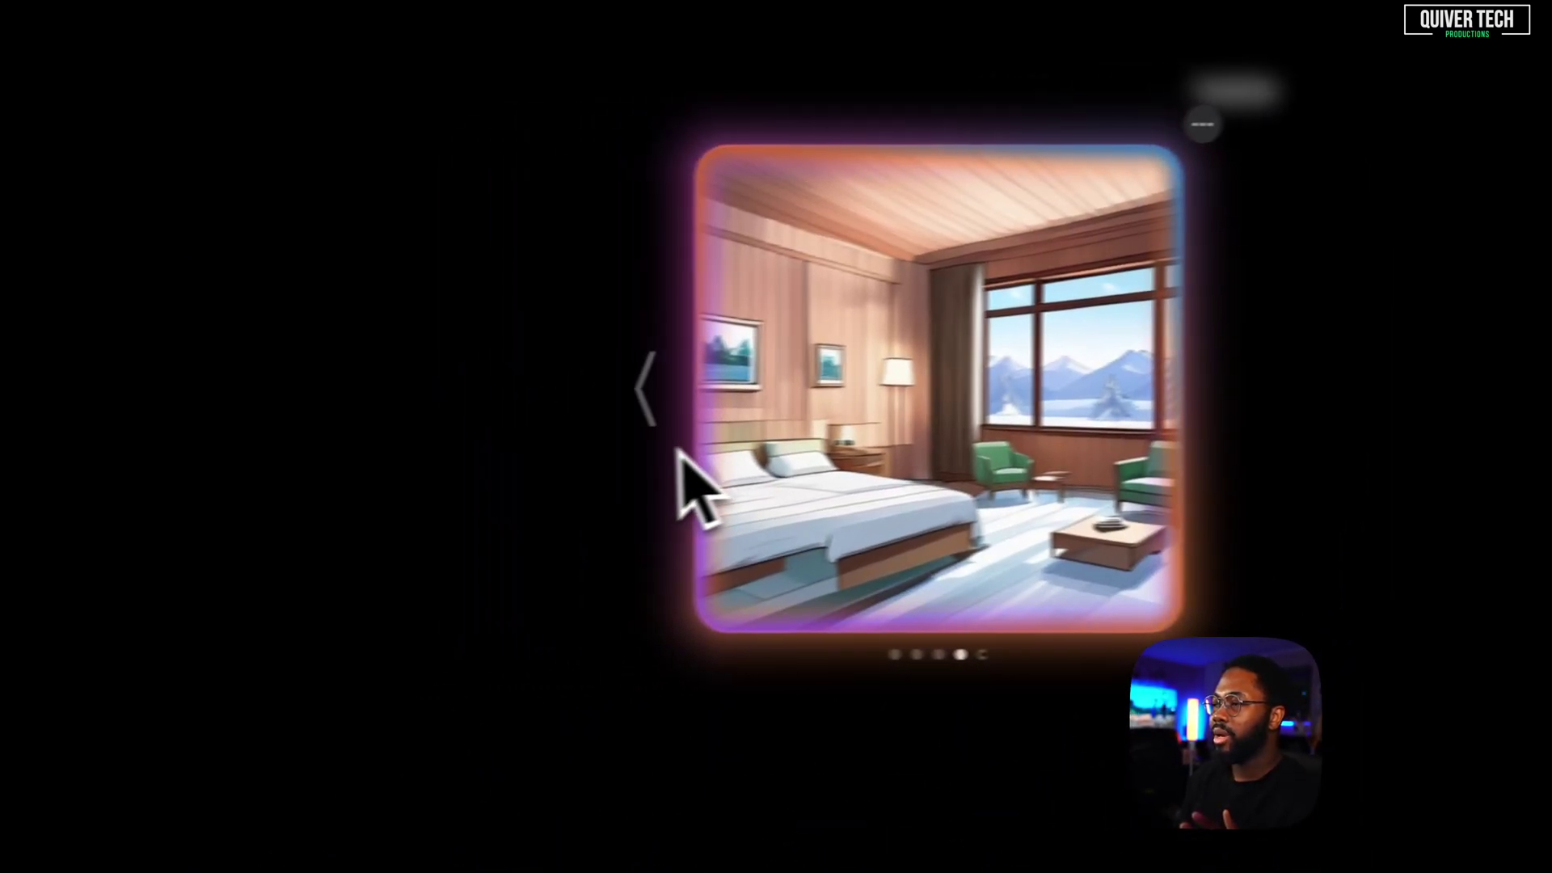
{"action": "left_click", "coordinate": [453, 436]}
{"action": "left_click", "coordinate": [734, 427]}
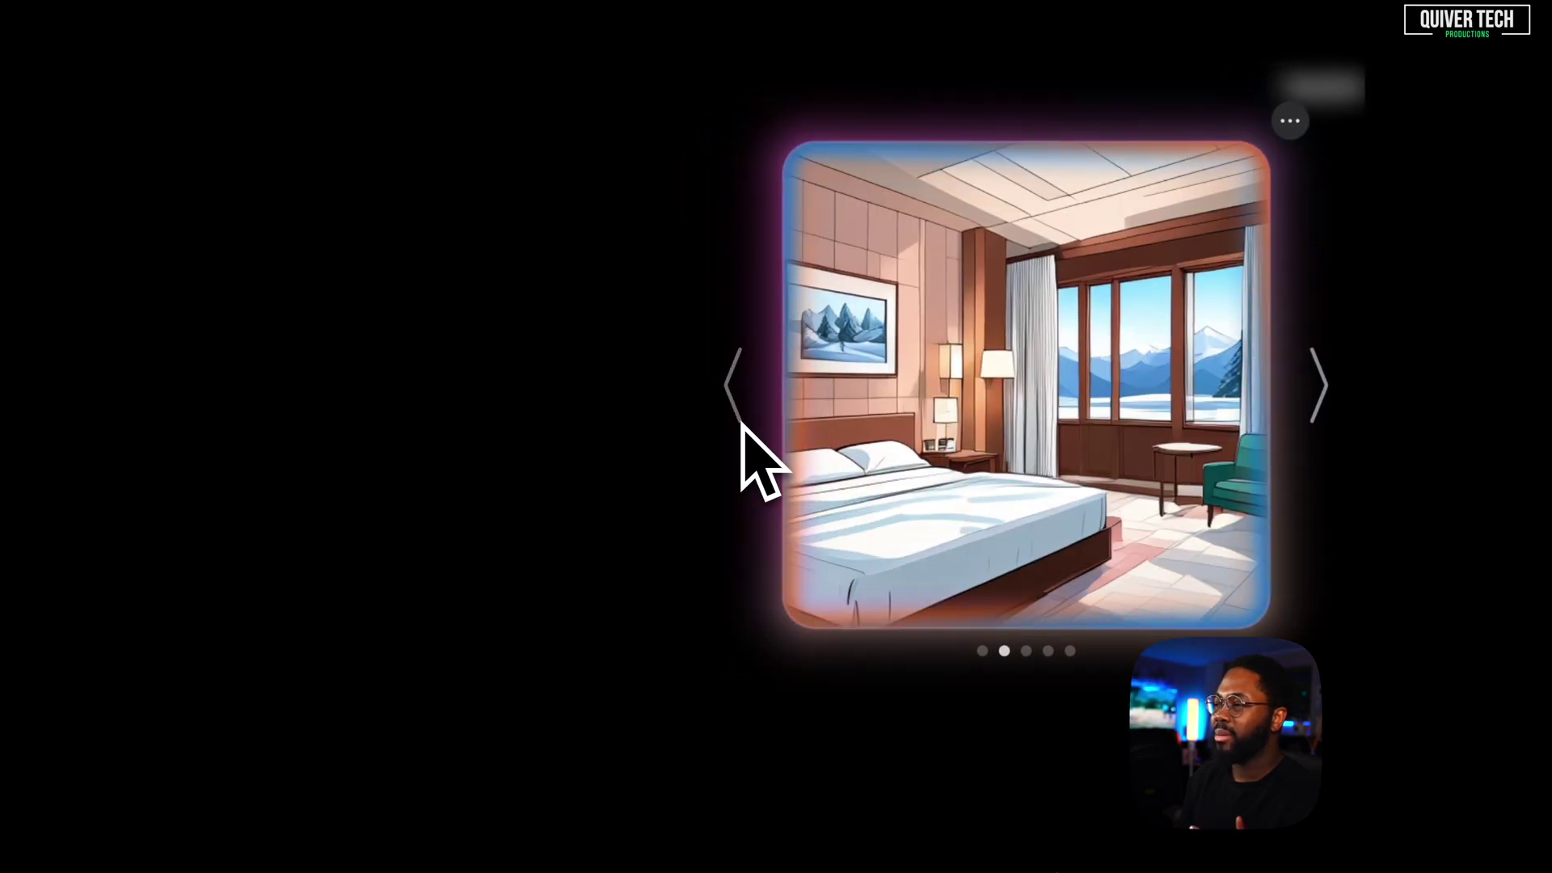
{"action": "left_click", "coordinate": [1337, 697]}
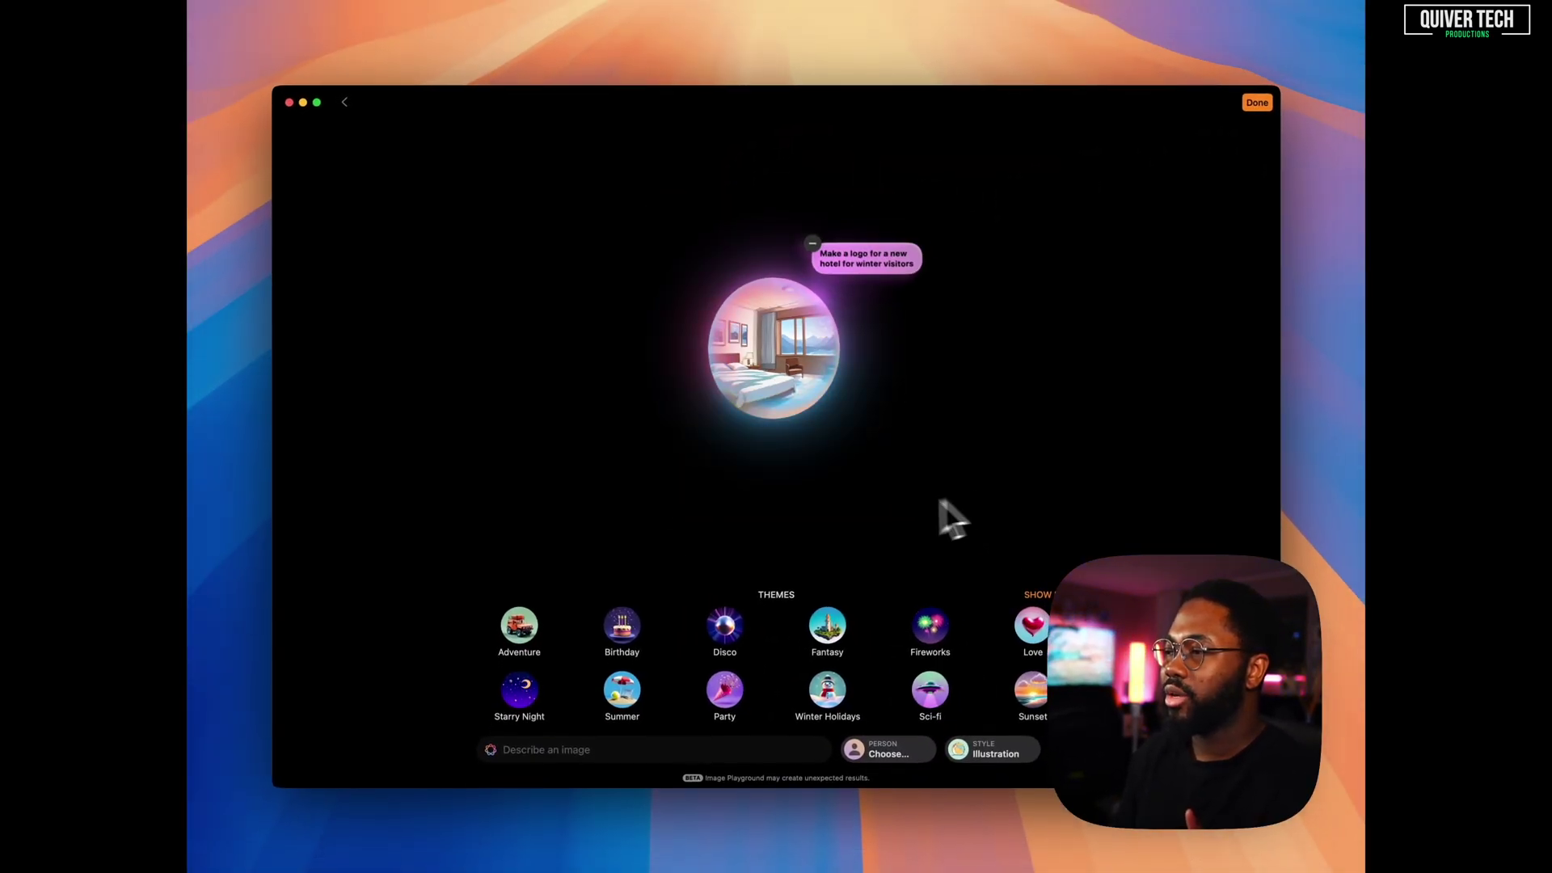
Step: Add the Fantasy theme and page through the new snowy castle variations
{"action": "left_click", "coordinate": [826, 631]}
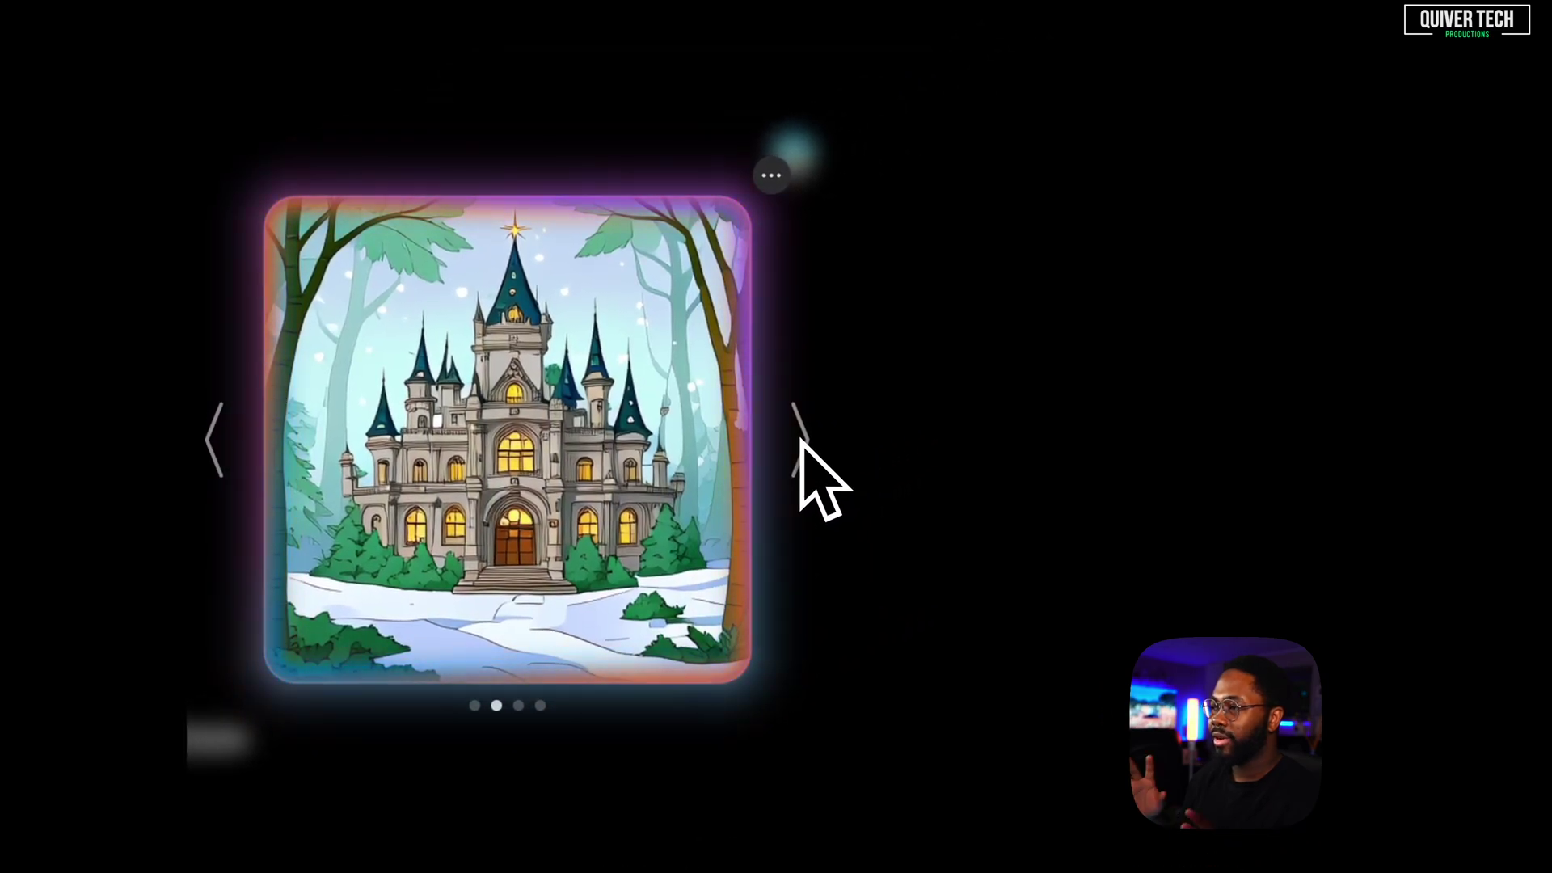
{"action": "left_click", "coordinate": [800, 441]}
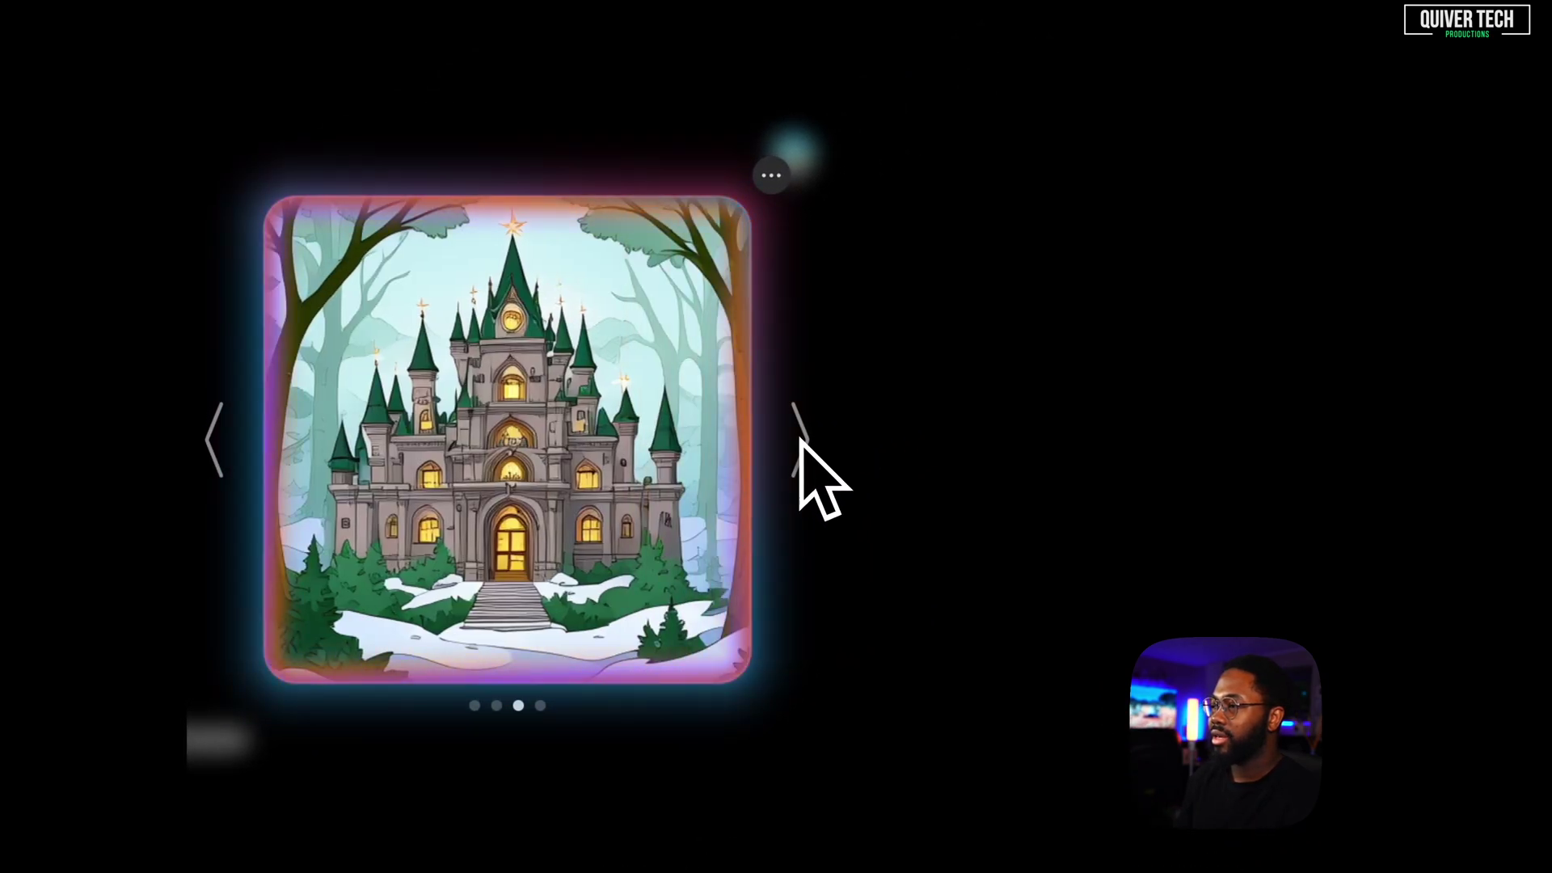
{"action": "left_click", "coordinate": [801, 441]}
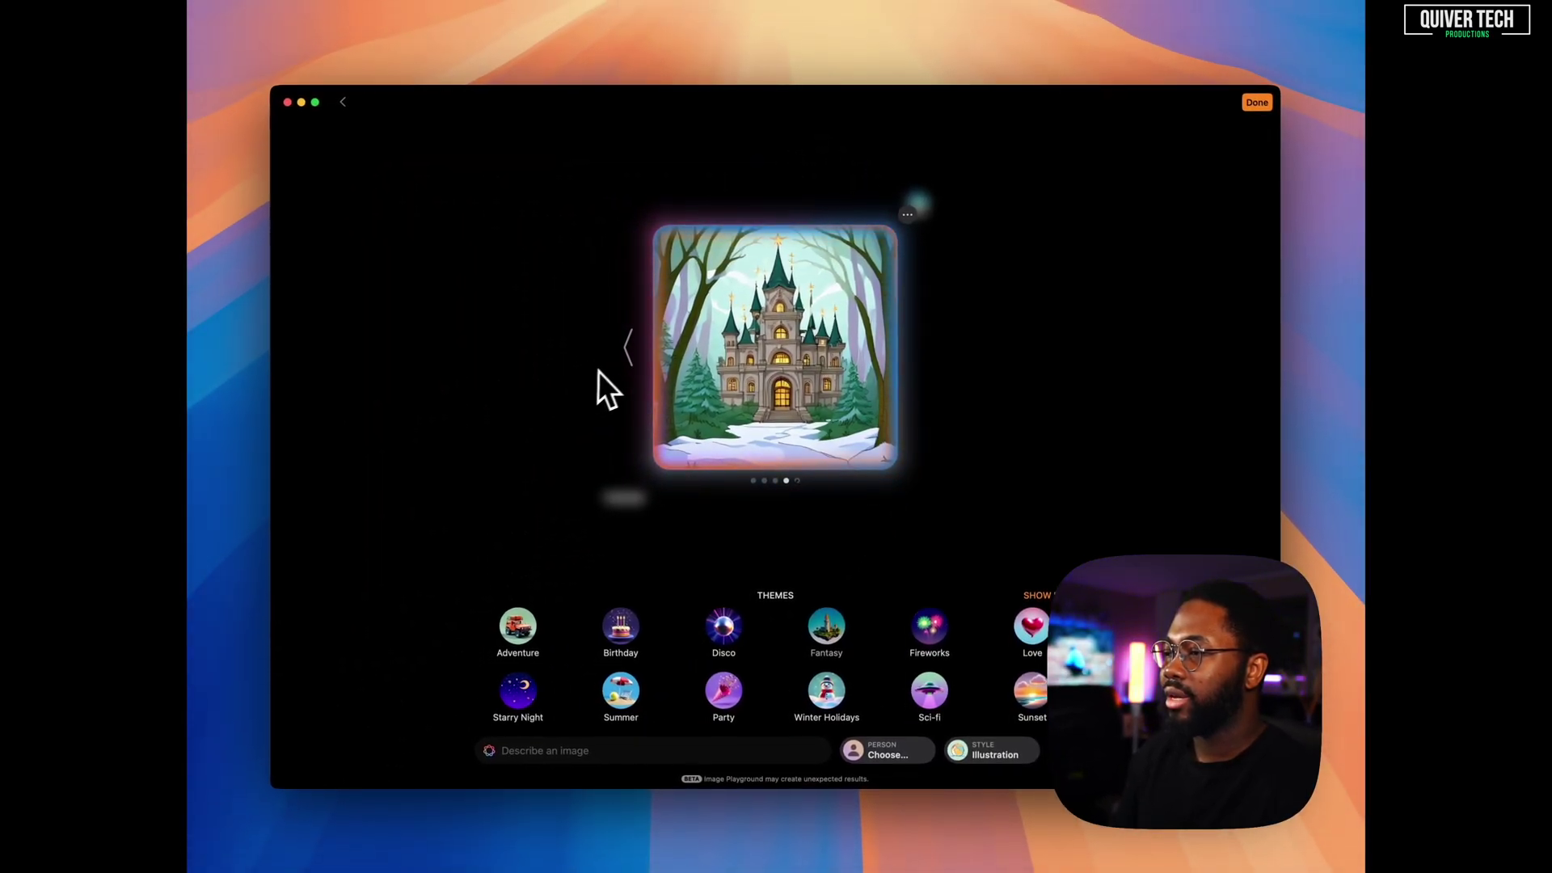
Step: Add the Winter Holidays theme and view the third castle variation with the snowman
{"action": "left_click", "coordinate": [823, 691]}
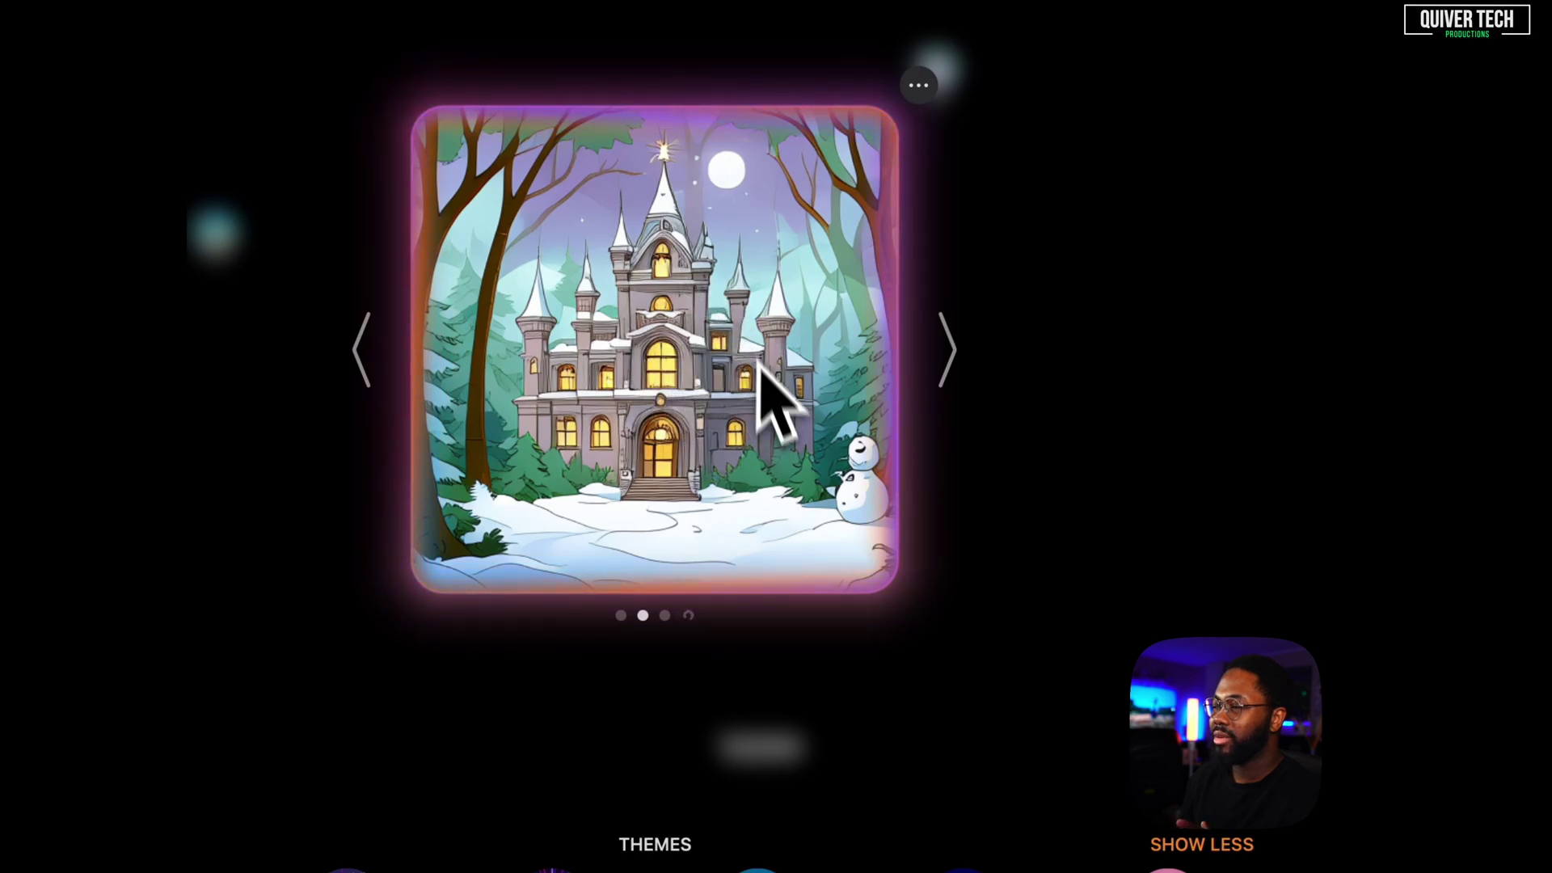
{"action": "left_click", "coordinate": [947, 350]}
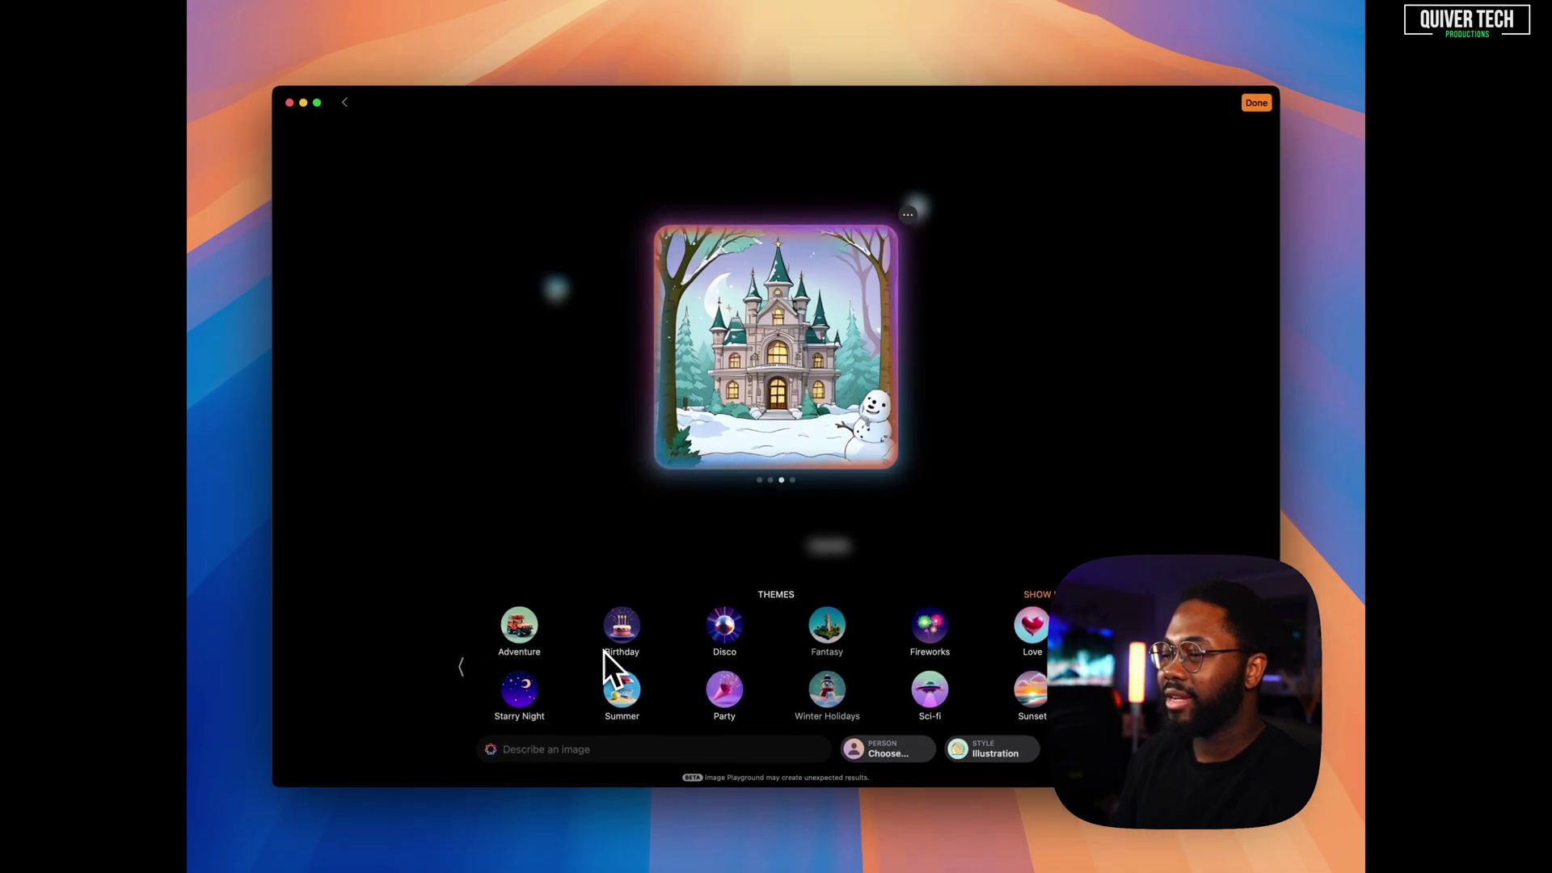
Step: Add the Starry Night theme and preview the moonlit castle as a large card
{"action": "left_click", "coordinate": [537, 691]}
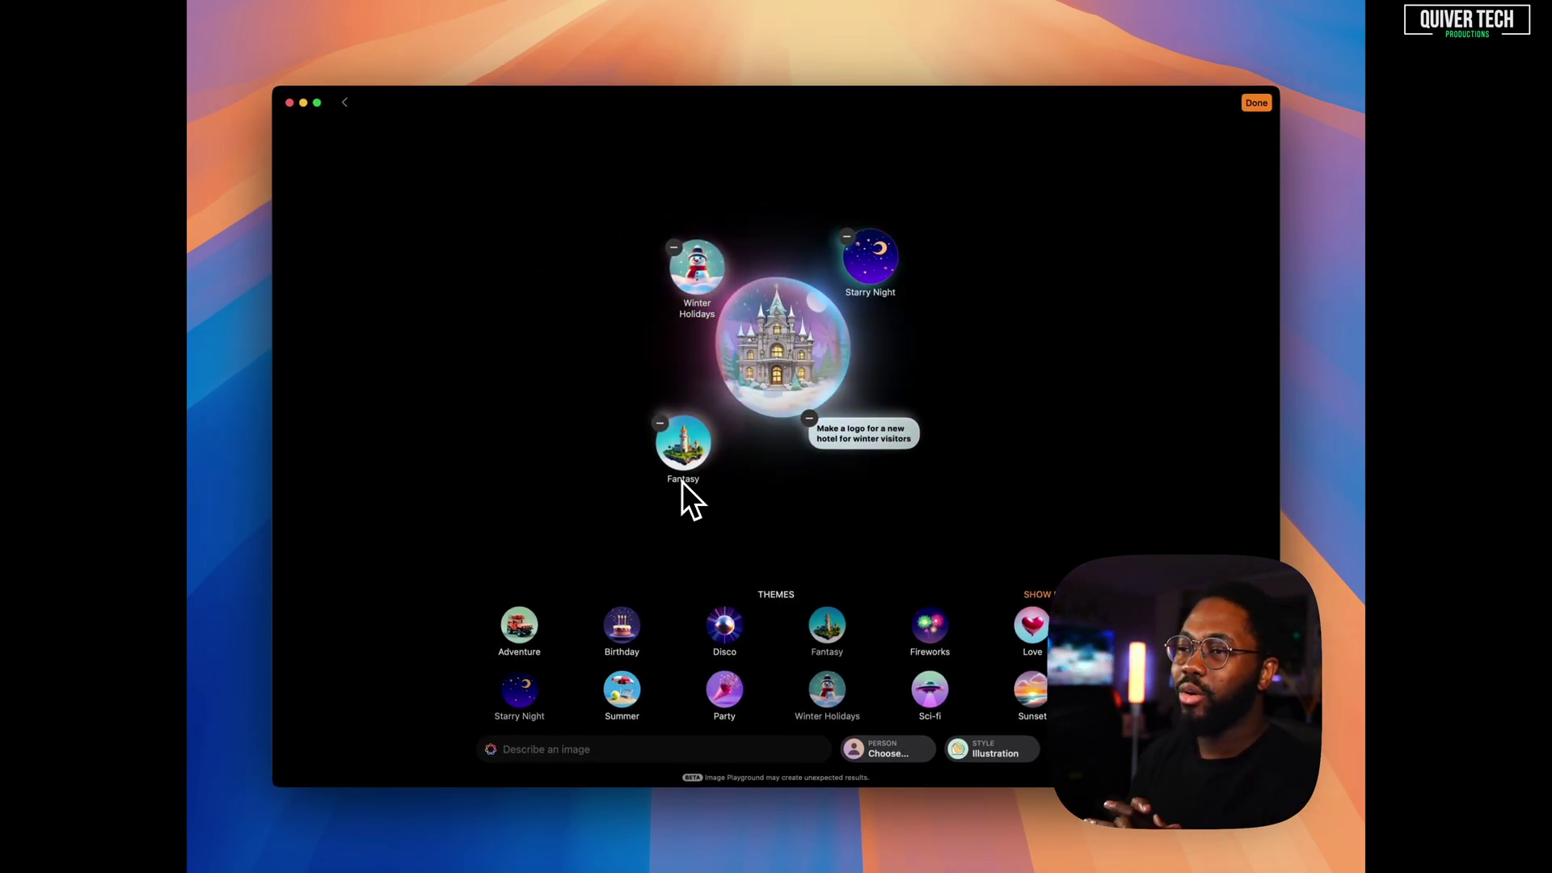
{"action": "left_click", "coordinate": [796, 354]}
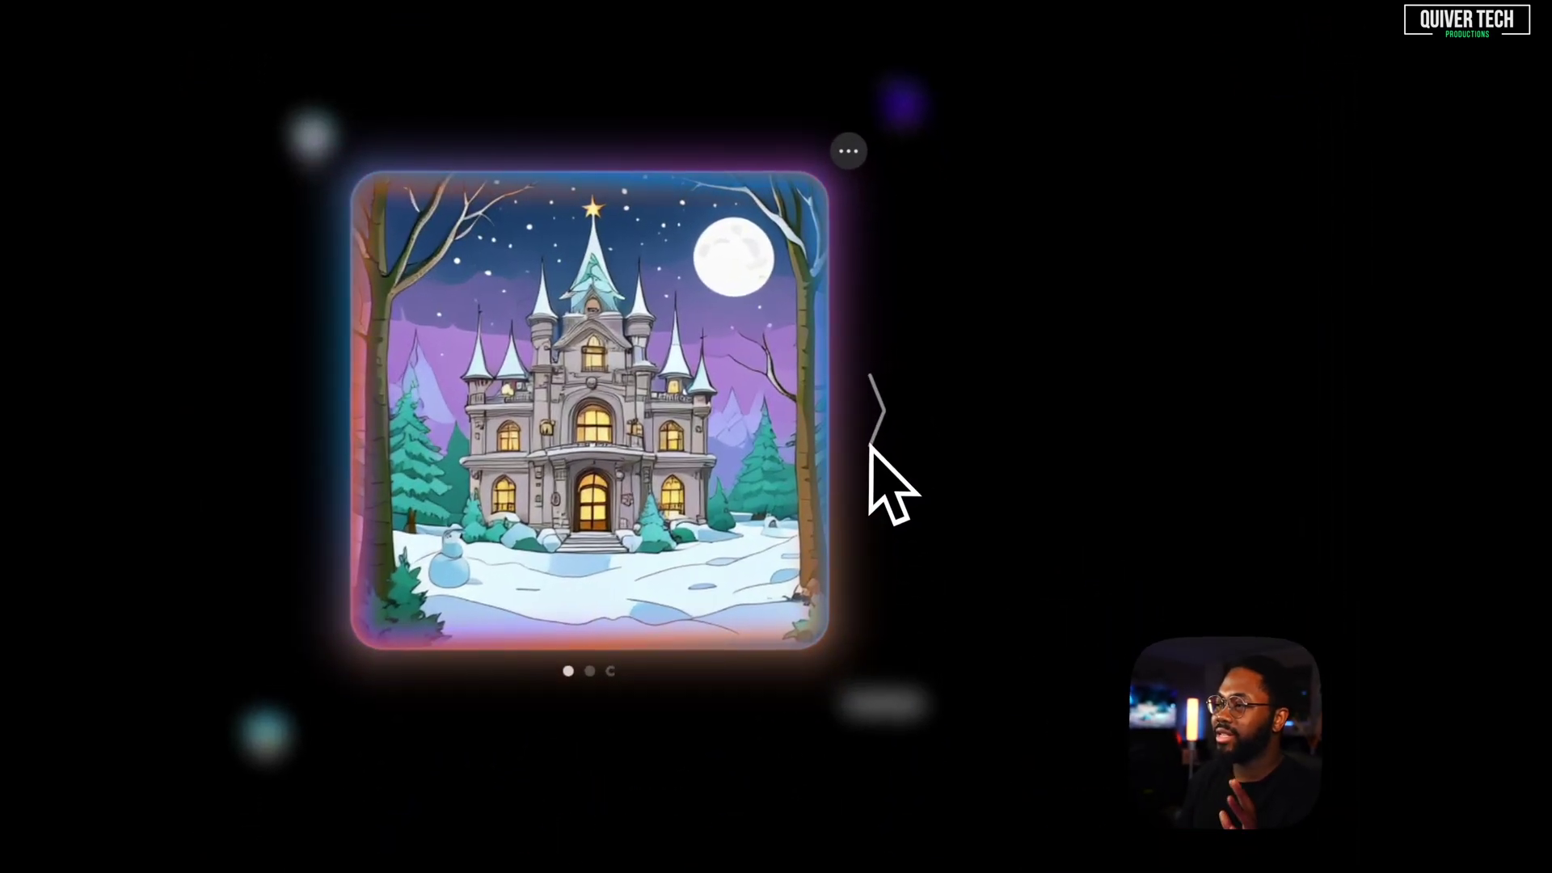
{"action": "left_click", "coordinate": [870, 445]}
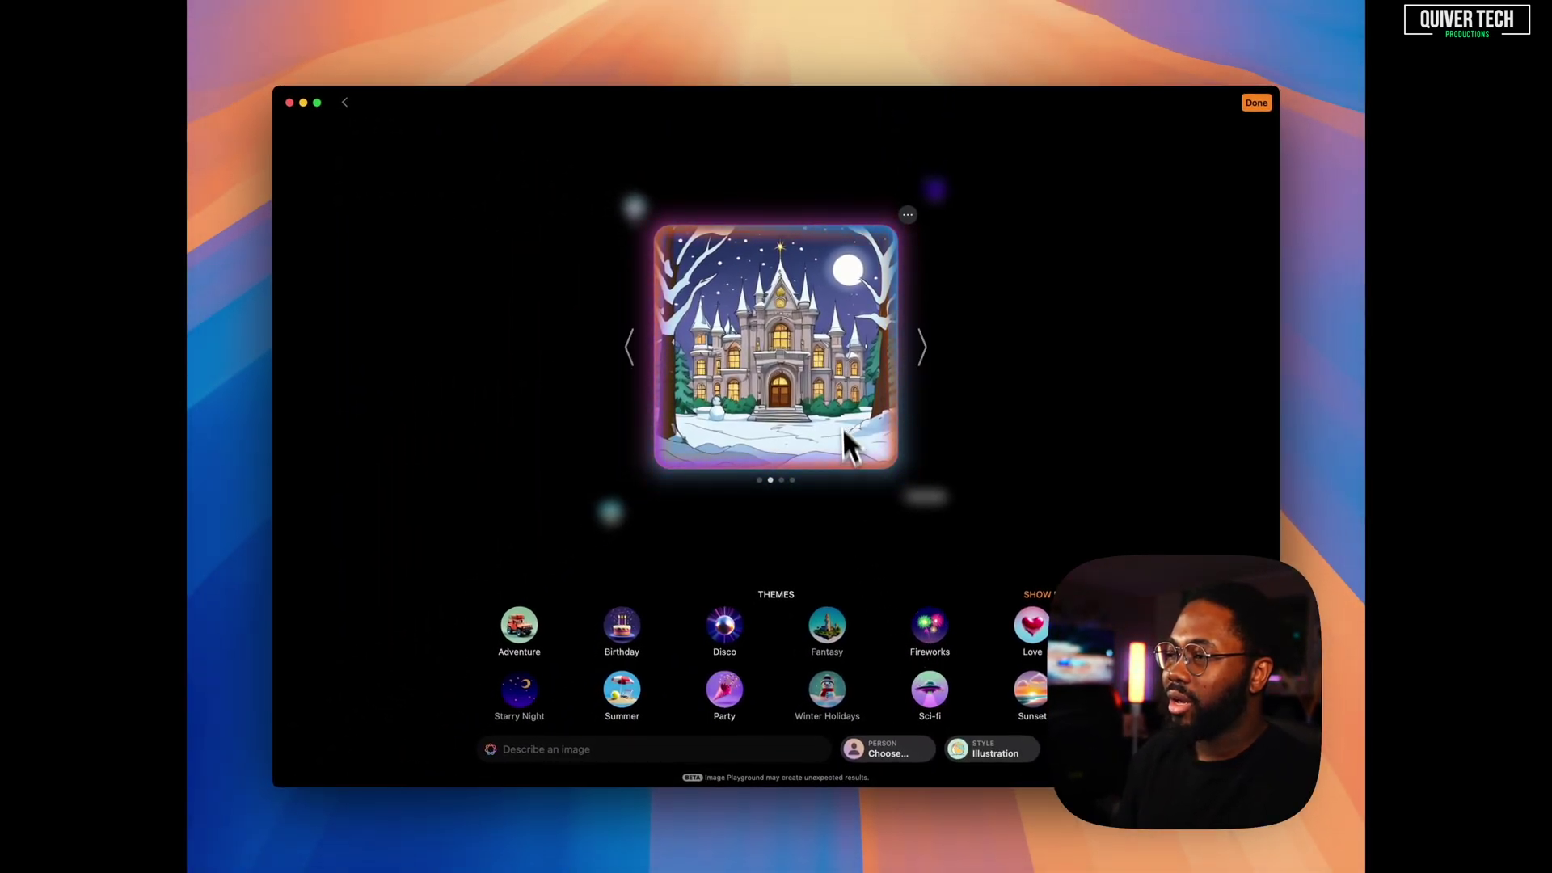
{"action": "left_click", "coordinate": [843, 426]}
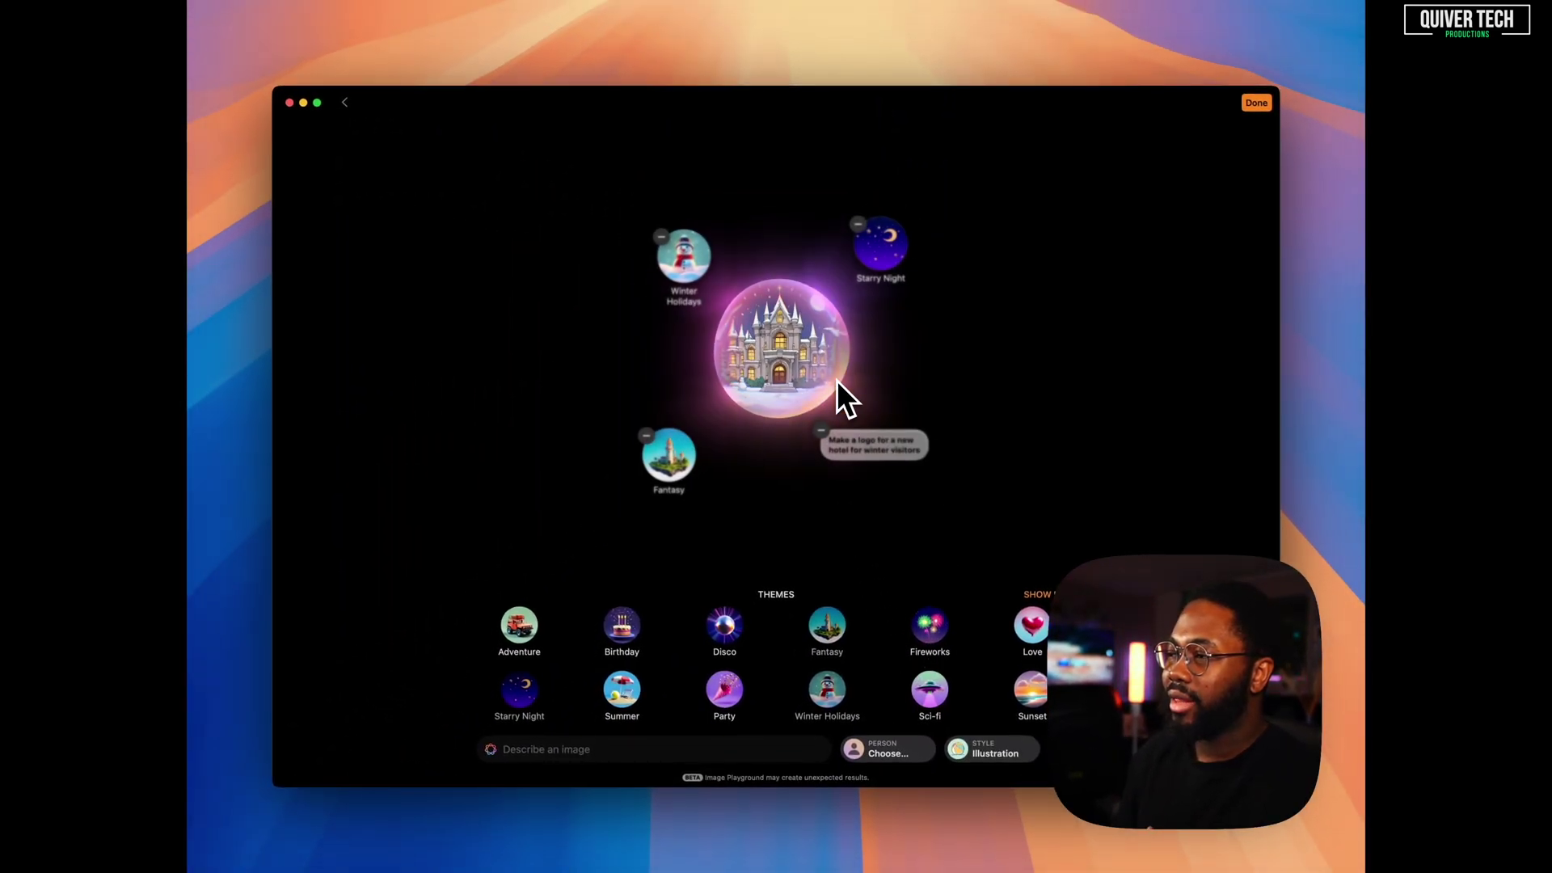
Step: Reopen the castle card, compare the third and fourth variations, and reopen the card
{"action": "left_click", "coordinate": [804, 347]}
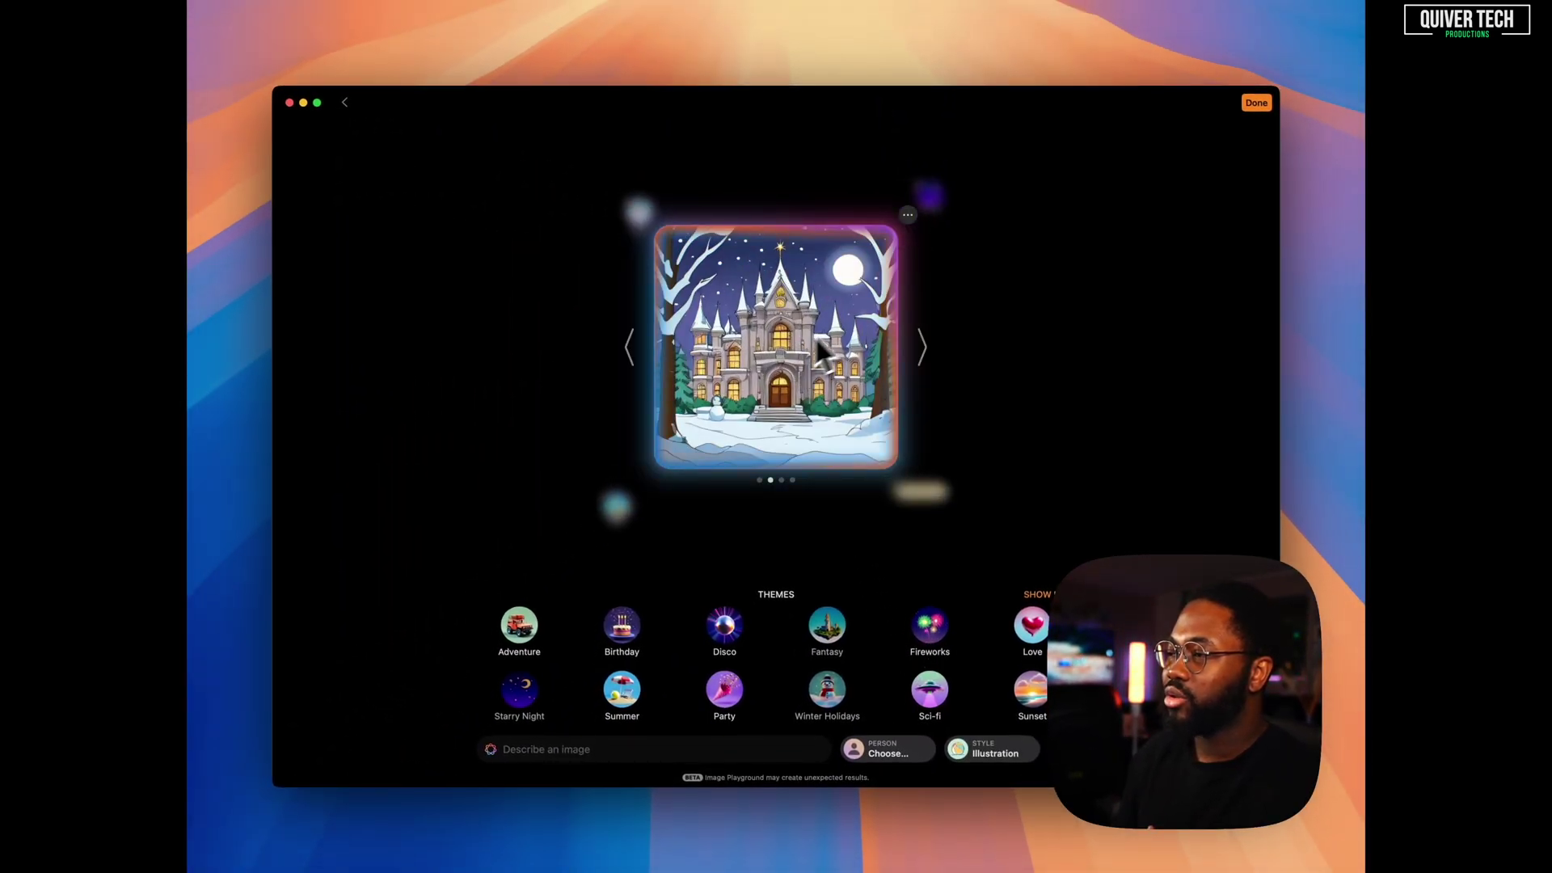
{"action": "left_click", "coordinate": [920, 347]}
{"action": "left_click", "coordinate": [920, 349]}
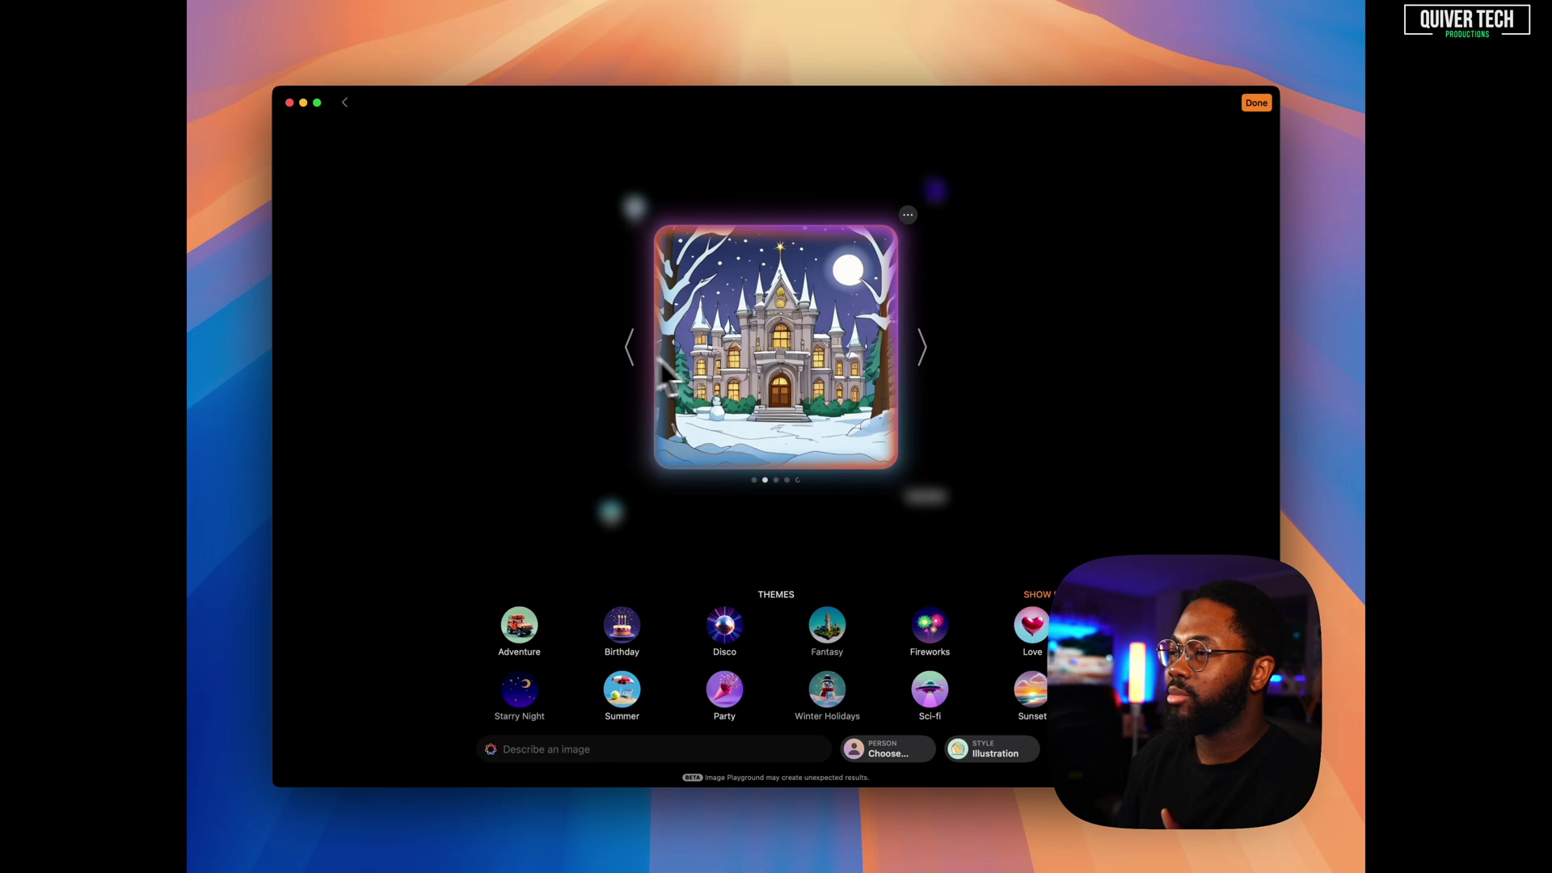
{"action": "left_click", "coordinate": [774, 333]}
{"action": "left_click", "coordinate": [775, 333]}
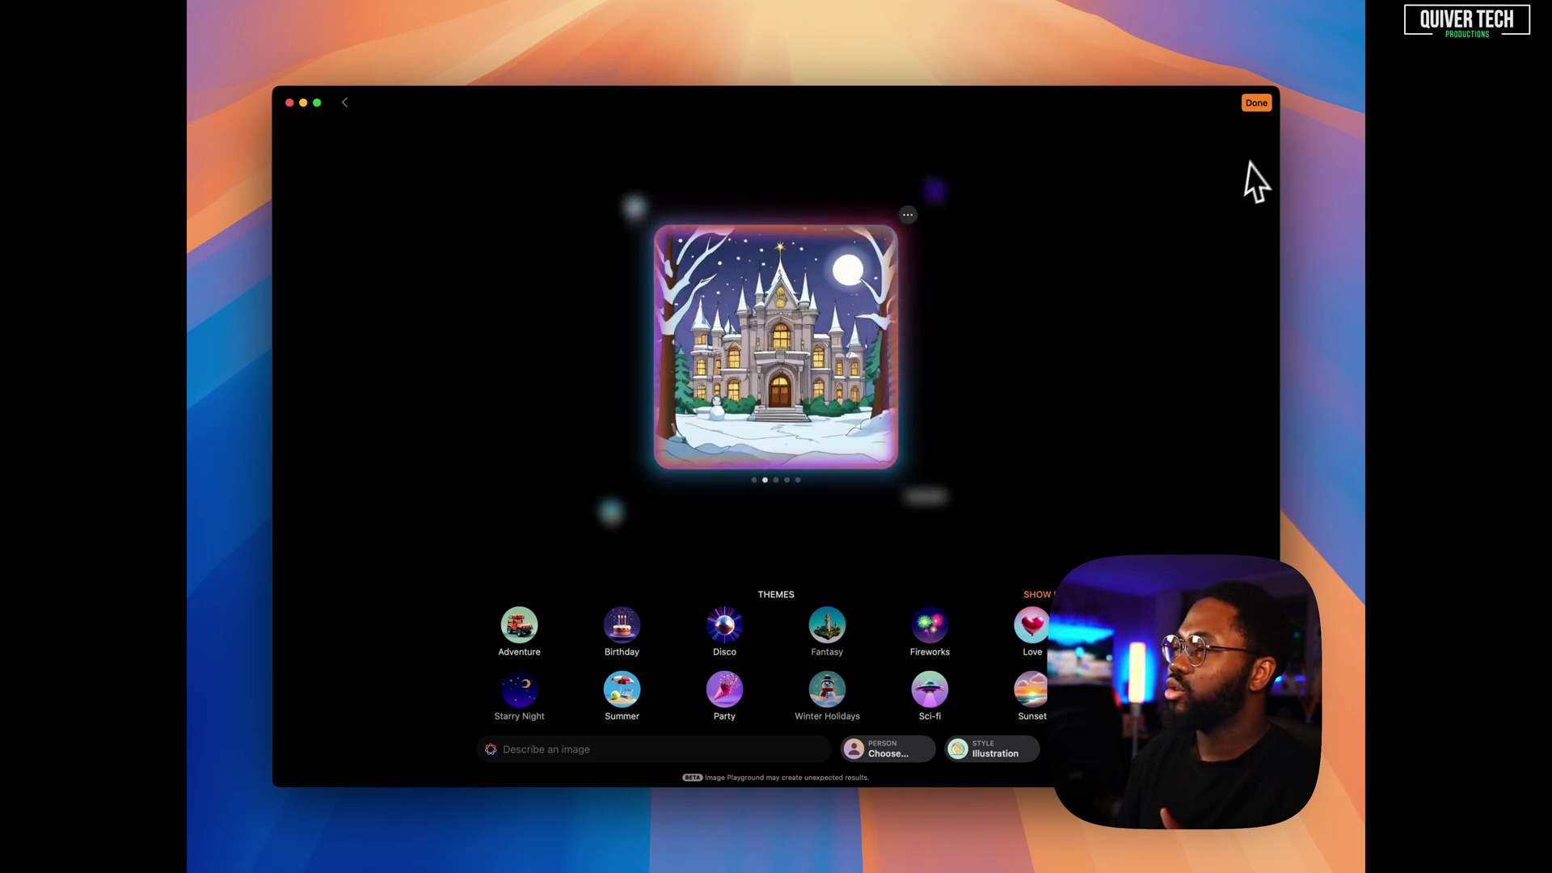
Step: Save the starry-night castle with Done, duplicate it, and reopen it with Edit
{"action": "left_click", "coordinate": [1256, 103]}
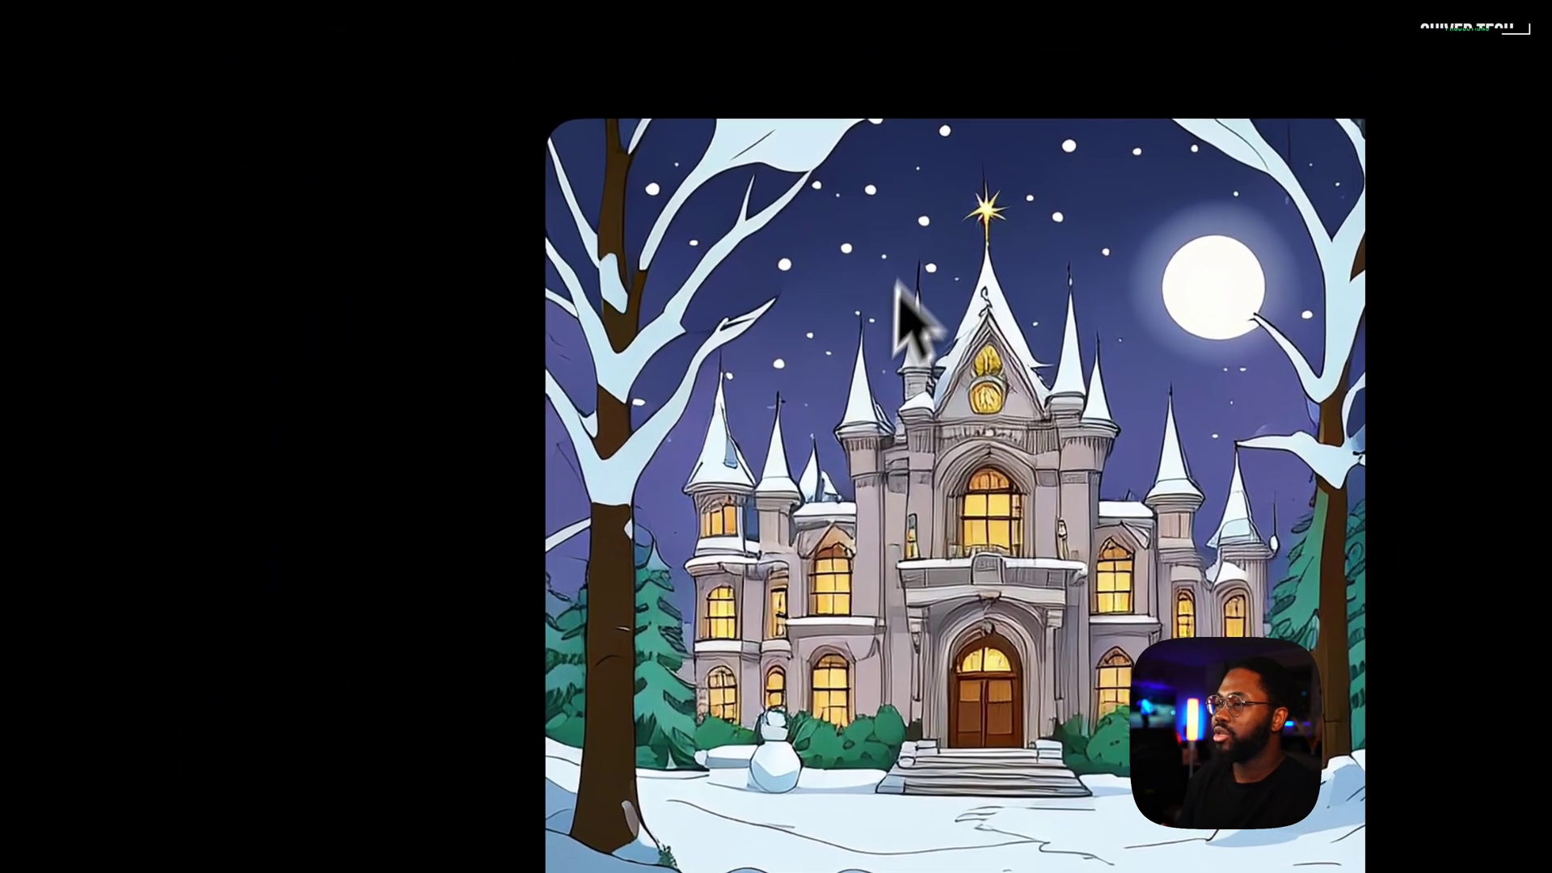
{"action": "right_click", "coordinate": [944, 476]}
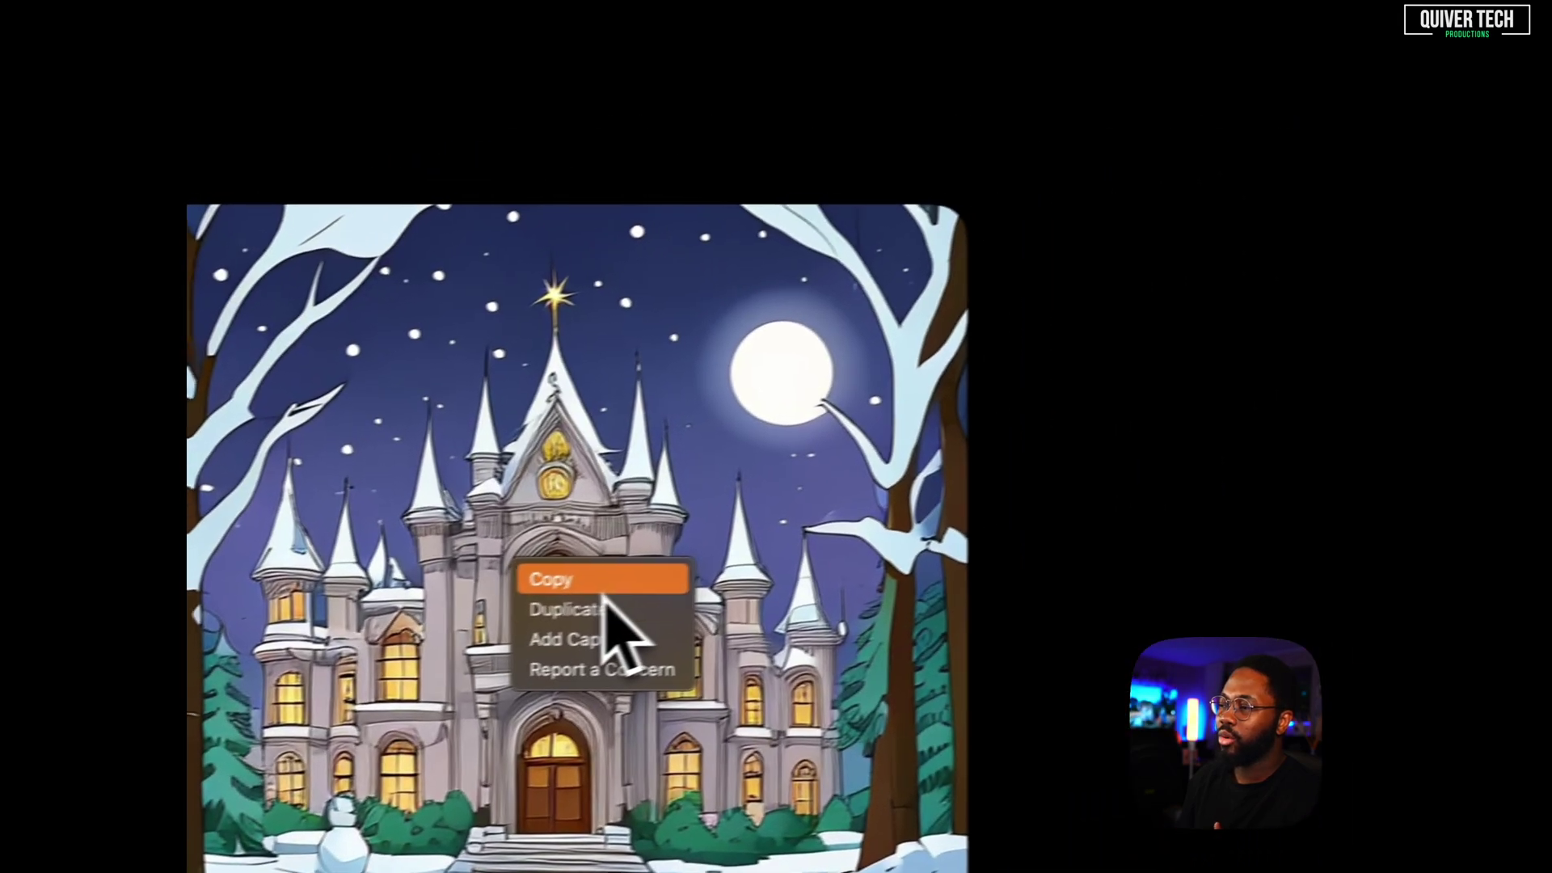
{"action": "left_click", "coordinate": [599, 610]}
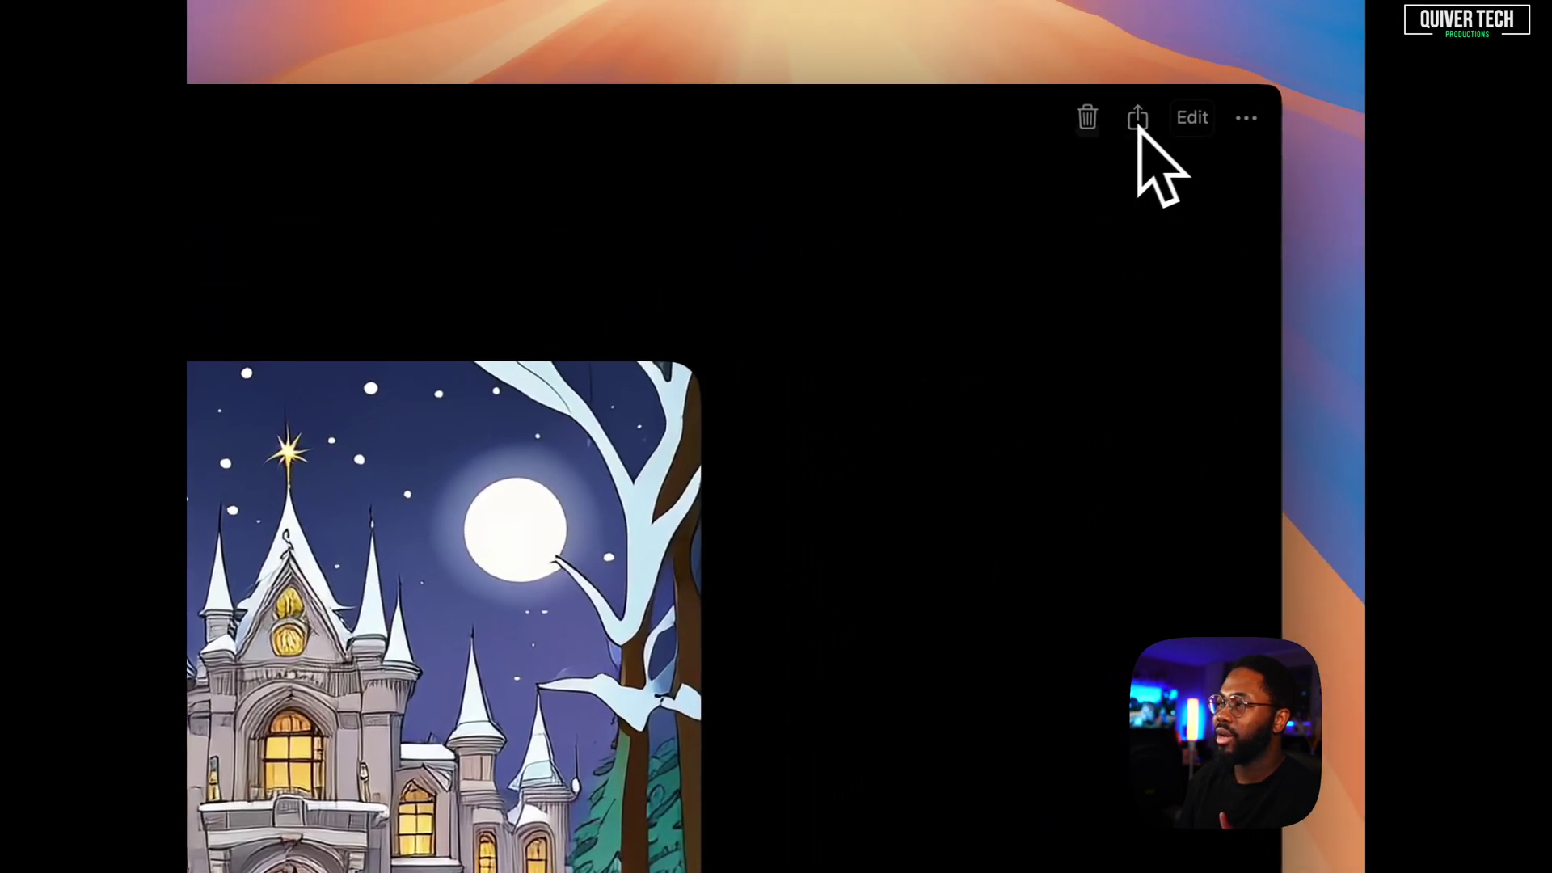
{"action": "left_click", "coordinate": [1217, 123]}
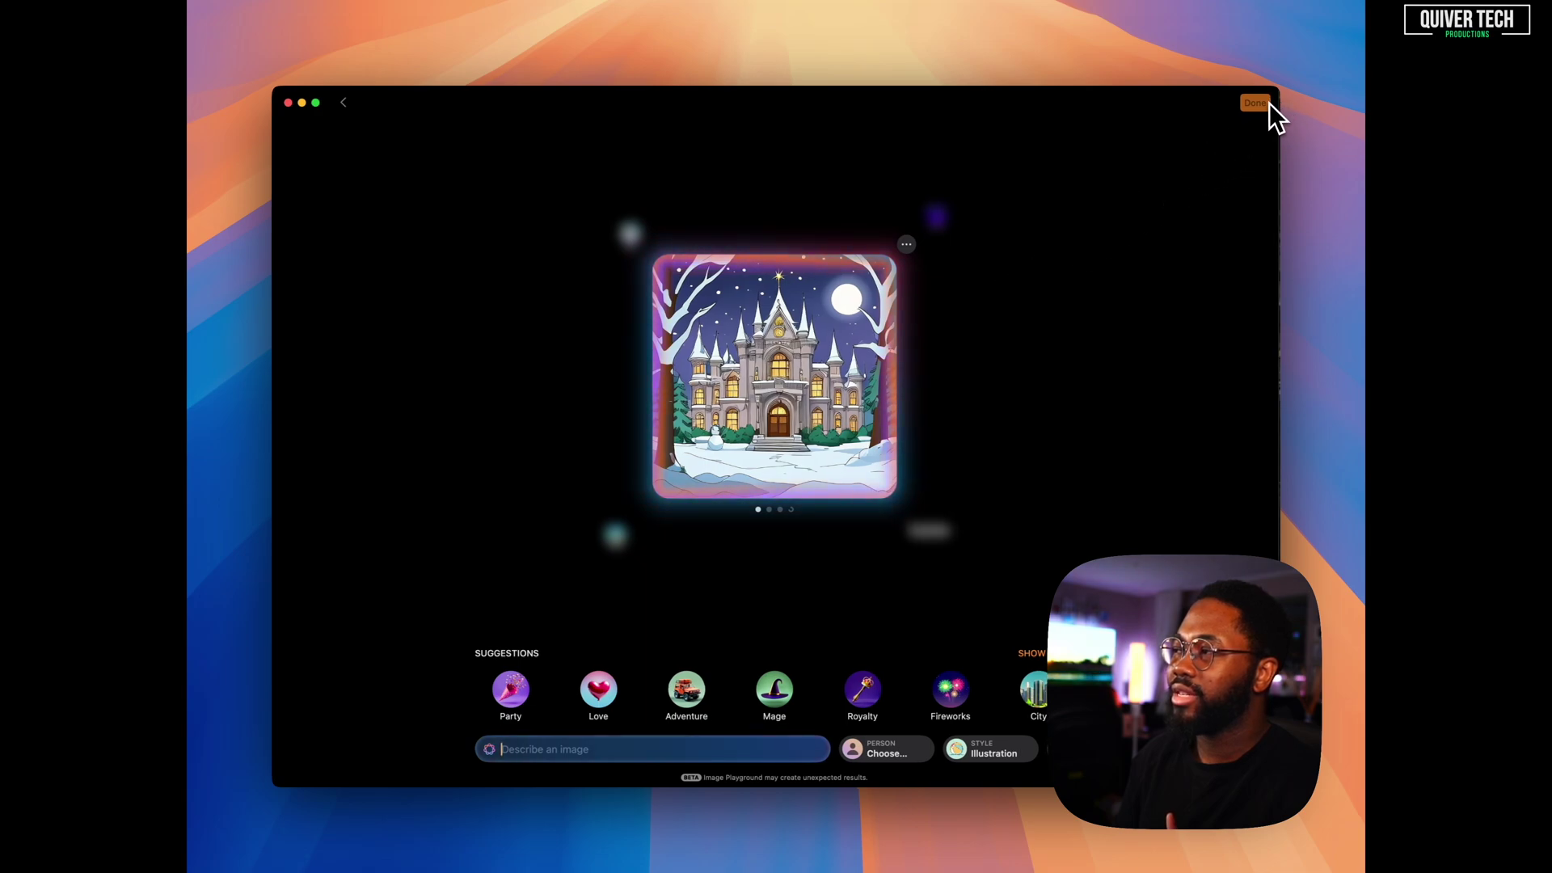
{"action": "left_click", "coordinate": [737, 406]}
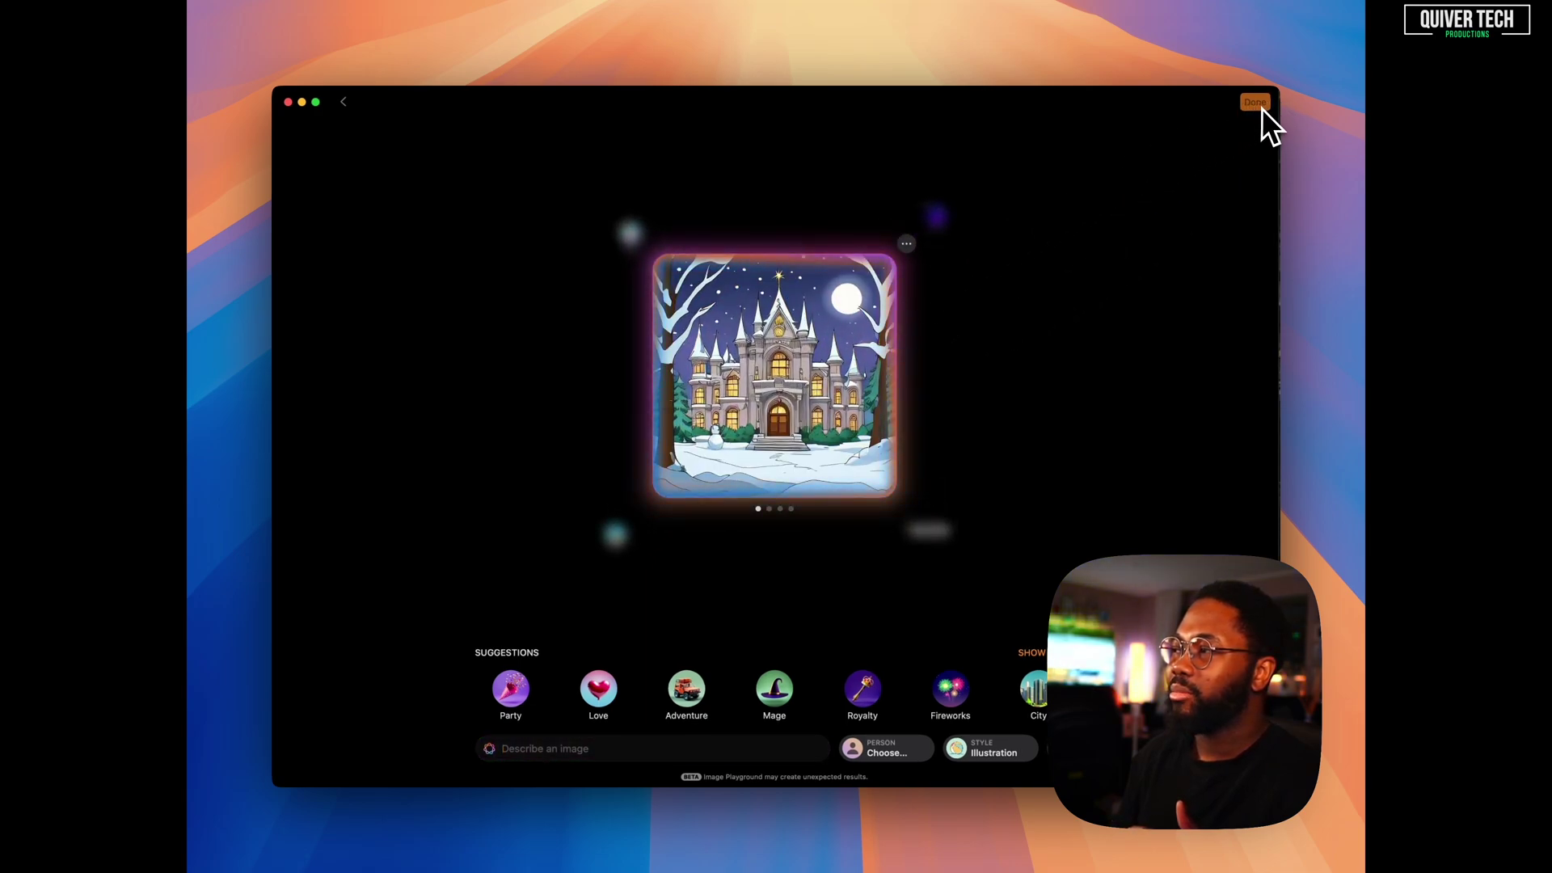